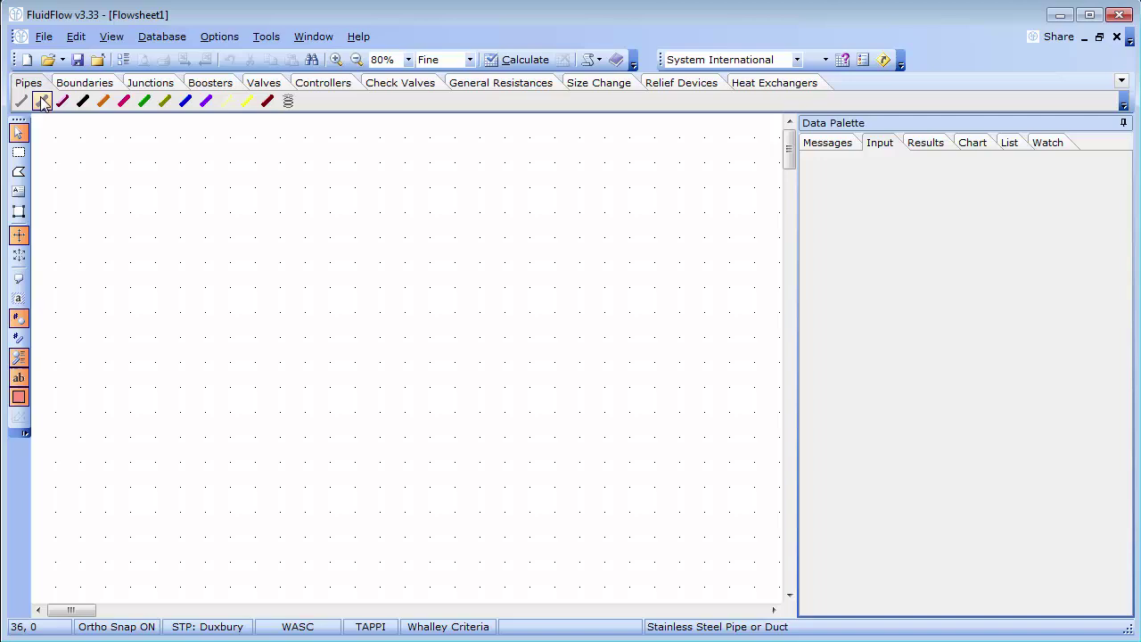
Browse each component category from Boundaries, Junctions and Boosters through Relief Devices to Heat Exchangers.
left_click(89, 83)
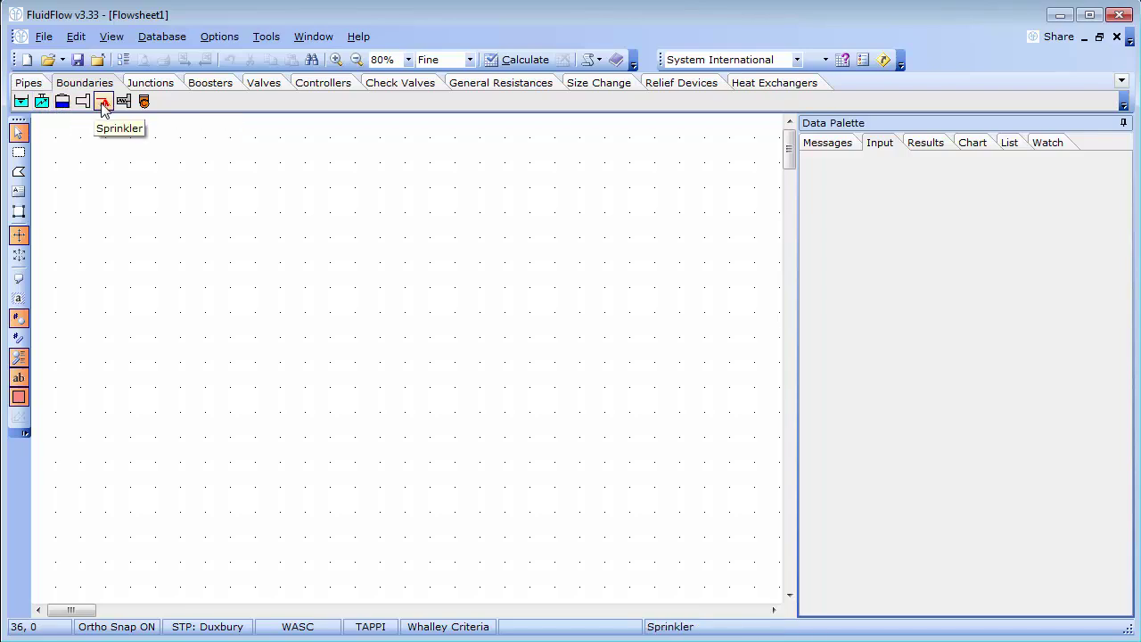
left_click(145, 85)
left_click(202, 86)
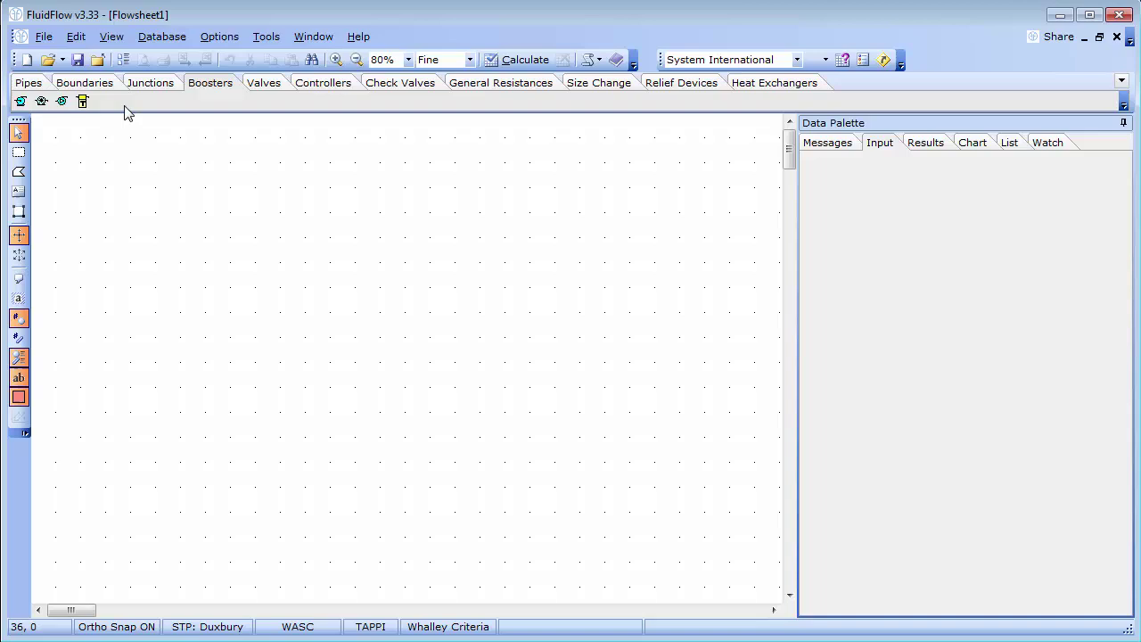
left_click(264, 87)
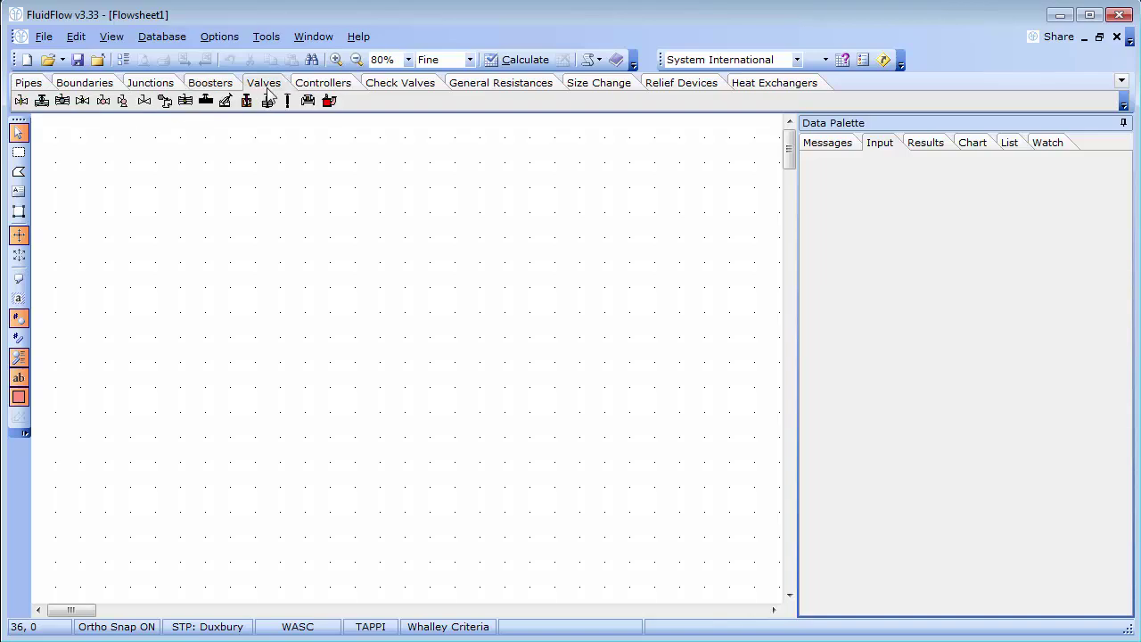
left_click(337, 85)
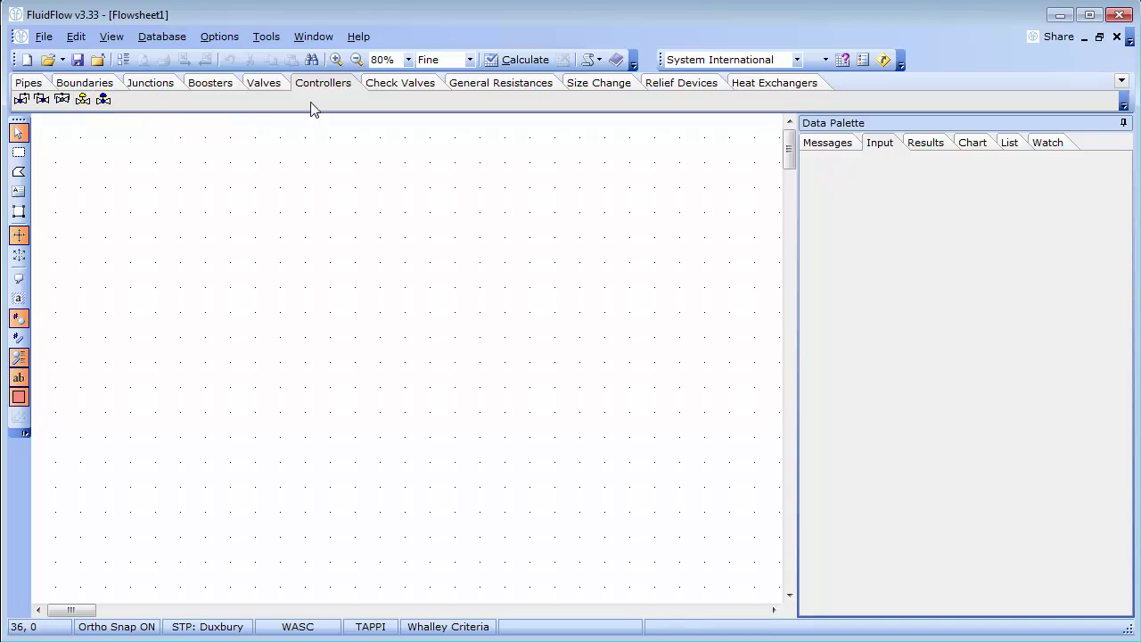
left_click(481, 85)
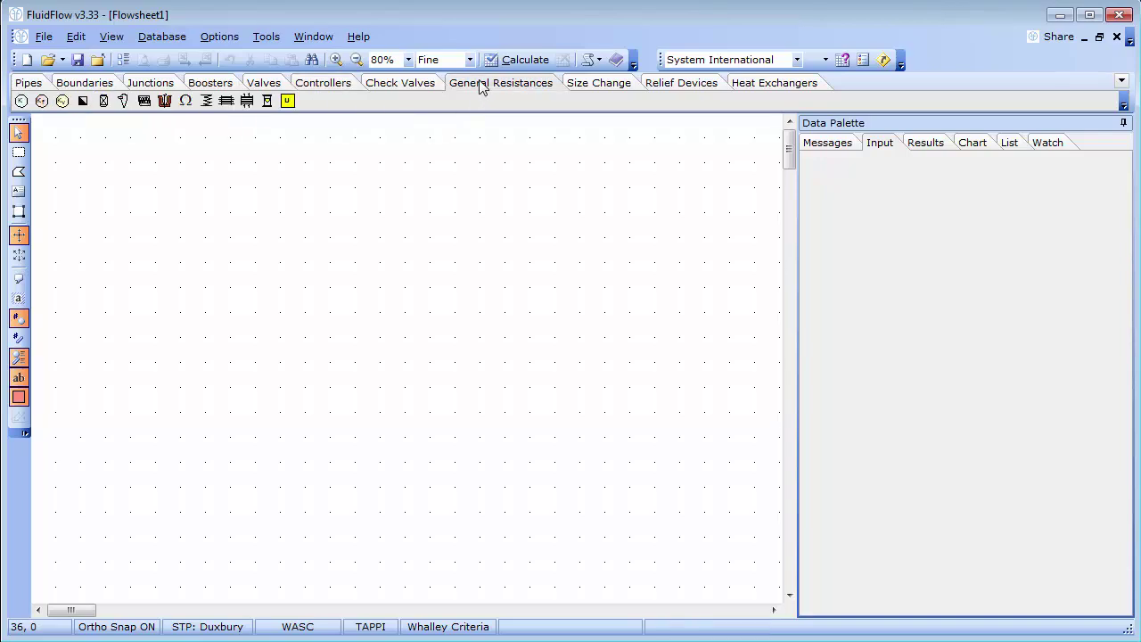
left_click(614, 87)
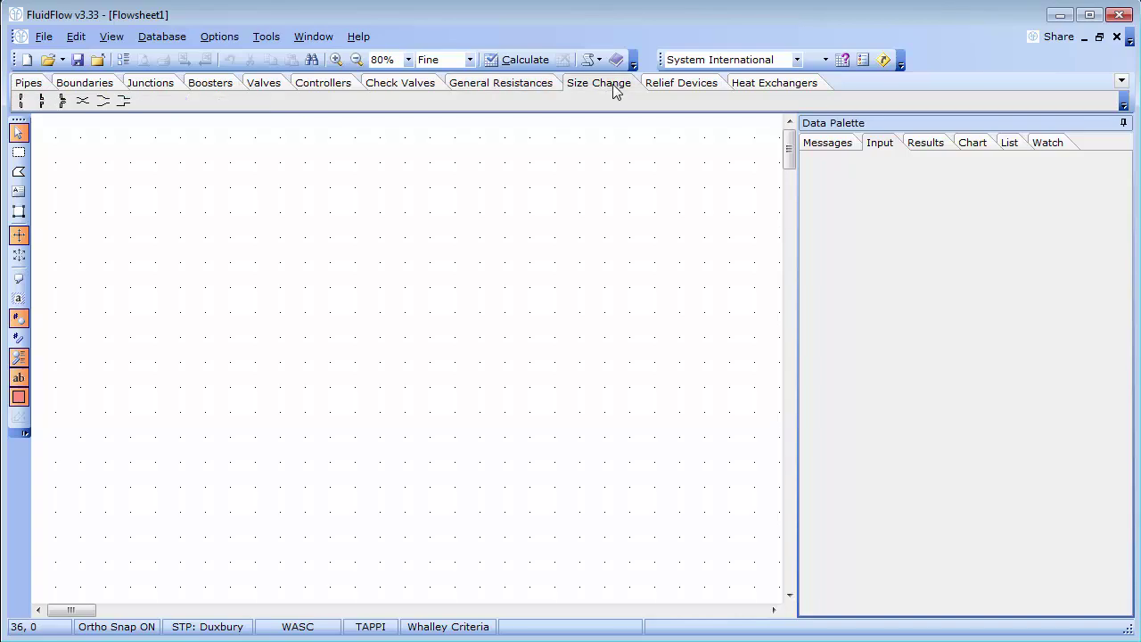
left_click(657, 86)
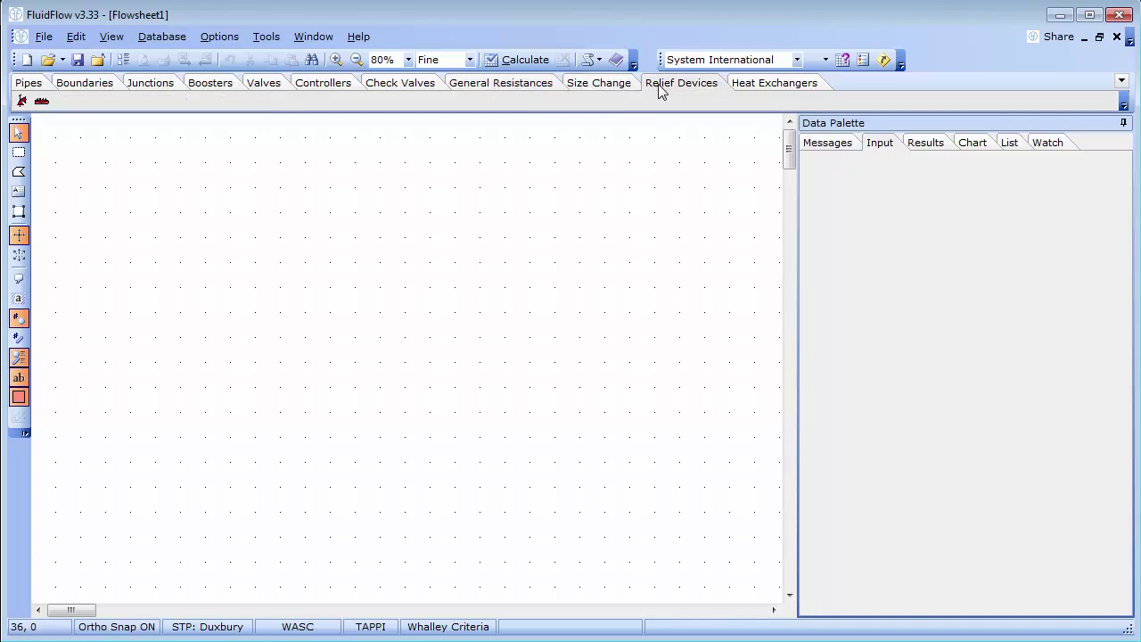
left_click(764, 86)
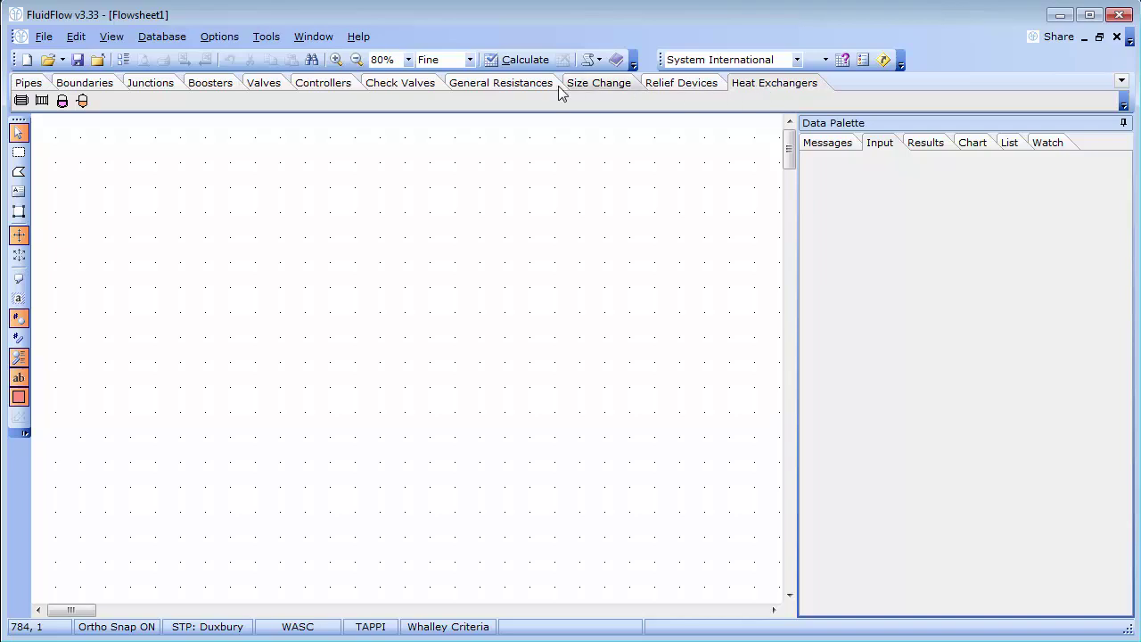
Place two known-pressure tank boundaries on the flowsheet.
left_click(89, 83)
left_click(21, 101)
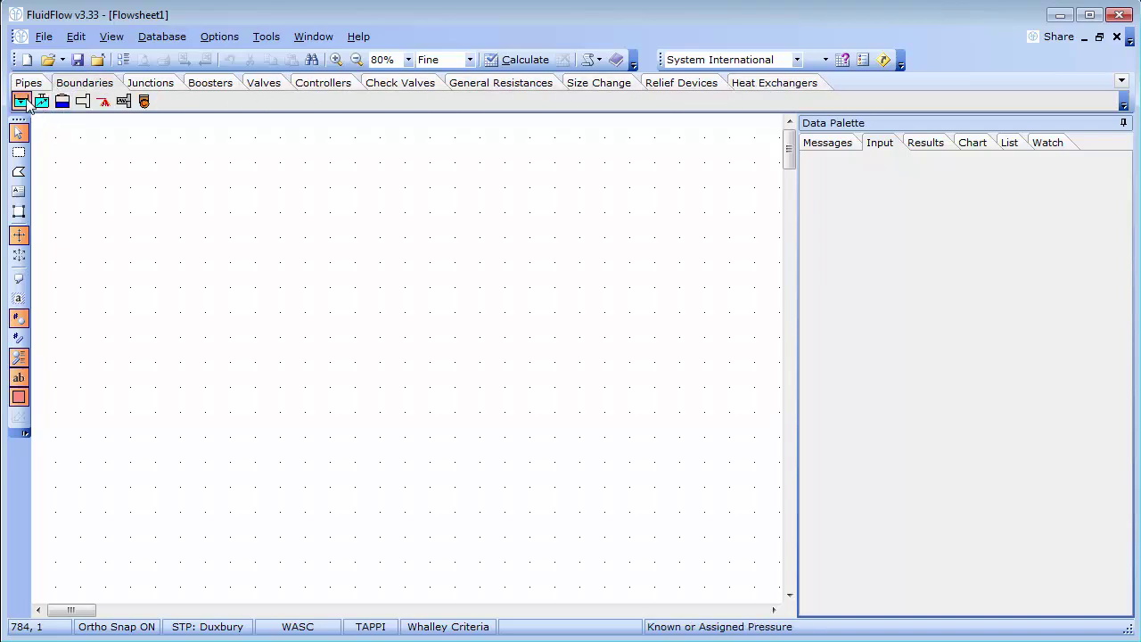
left_click(132, 214)
Draw pipe 1 from tank 1 to tank 2.
left_click(480, 212)
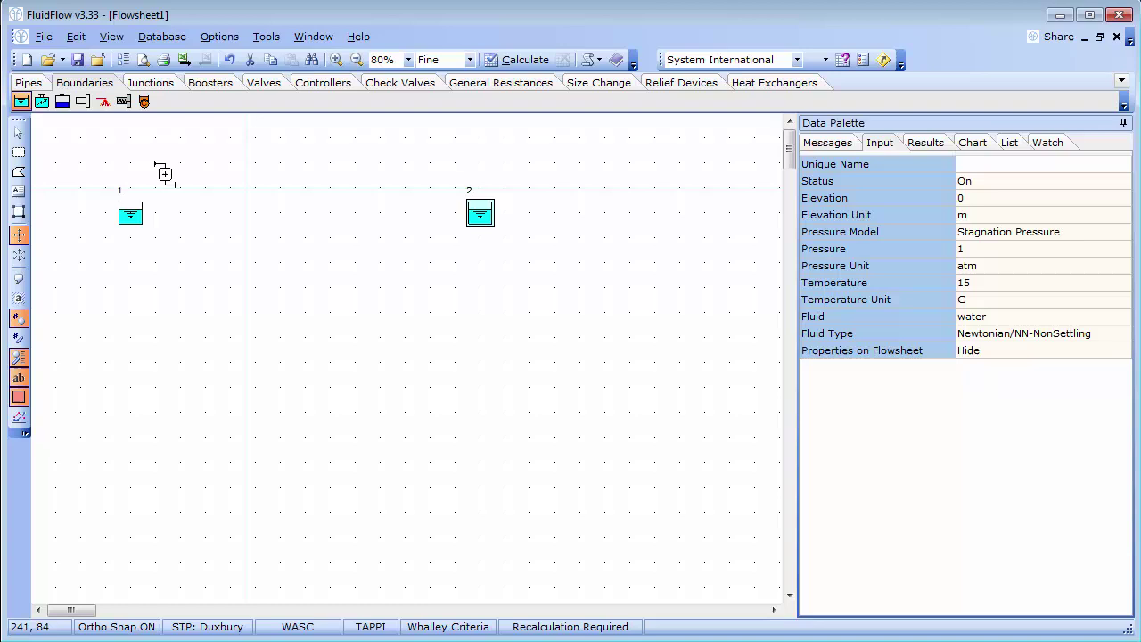
left_click(29, 83)
left_click(20, 101)
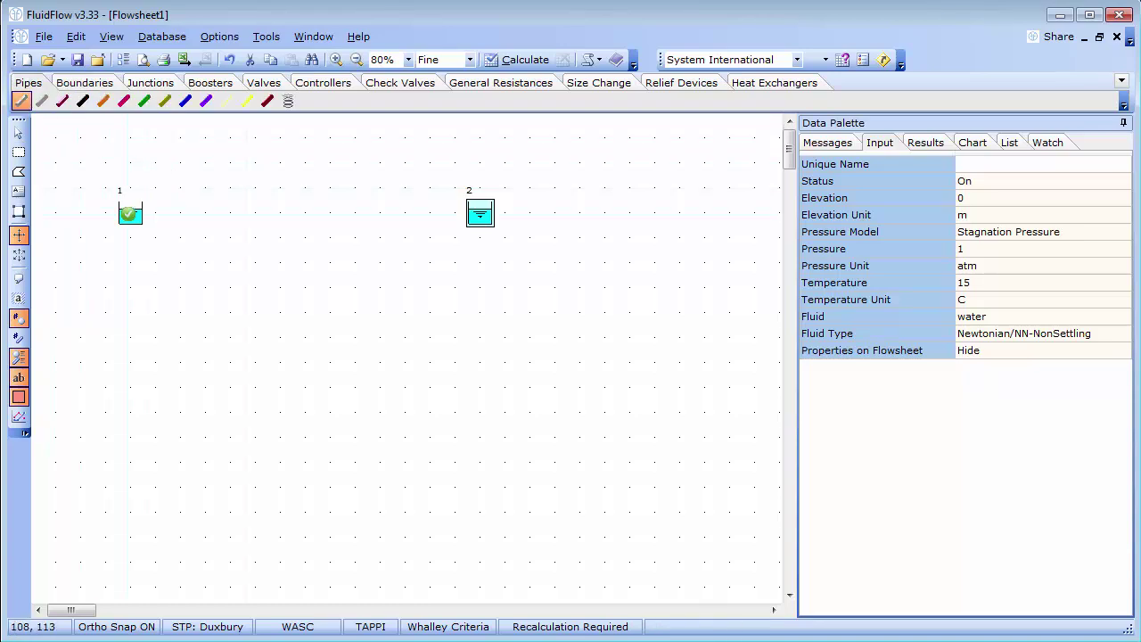
left_click_drag(130, 214, 482, 214)
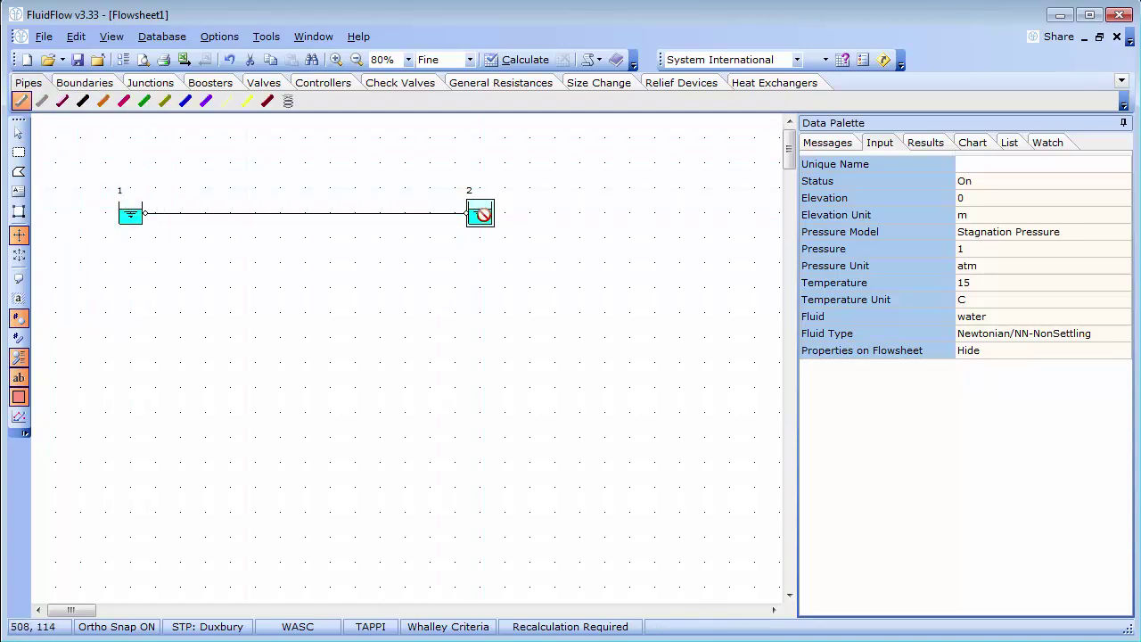
left_click(18, 131)
Show pipe numbers on the flowsheet and select tank 1, then the pipe.
left_click(20, 338)
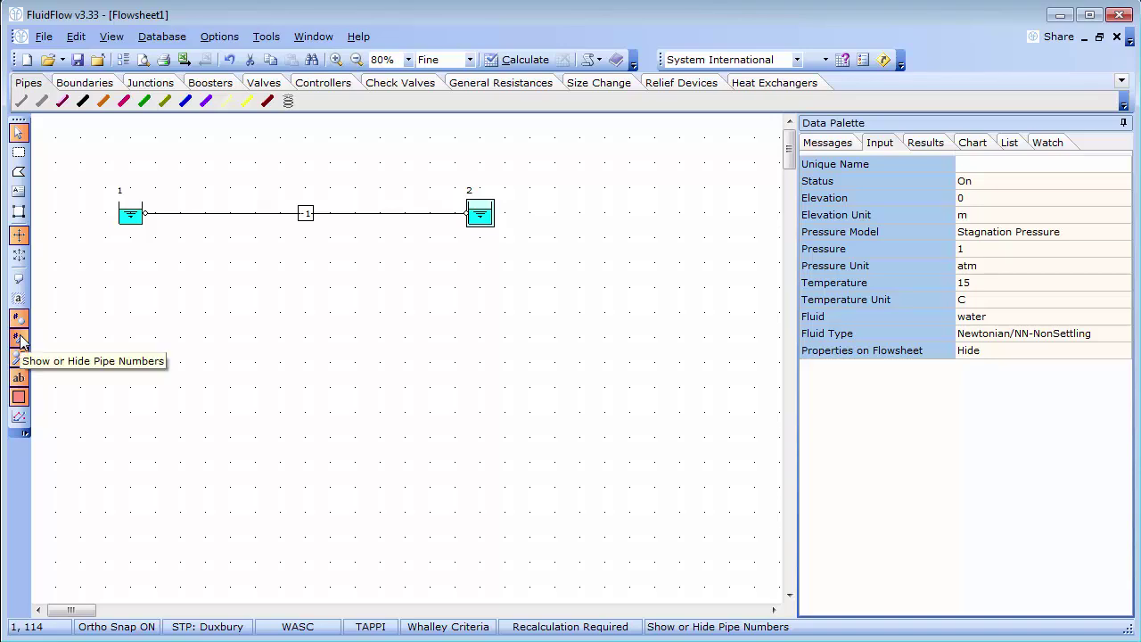
left_click(131, 216)
left_click(164, 217)
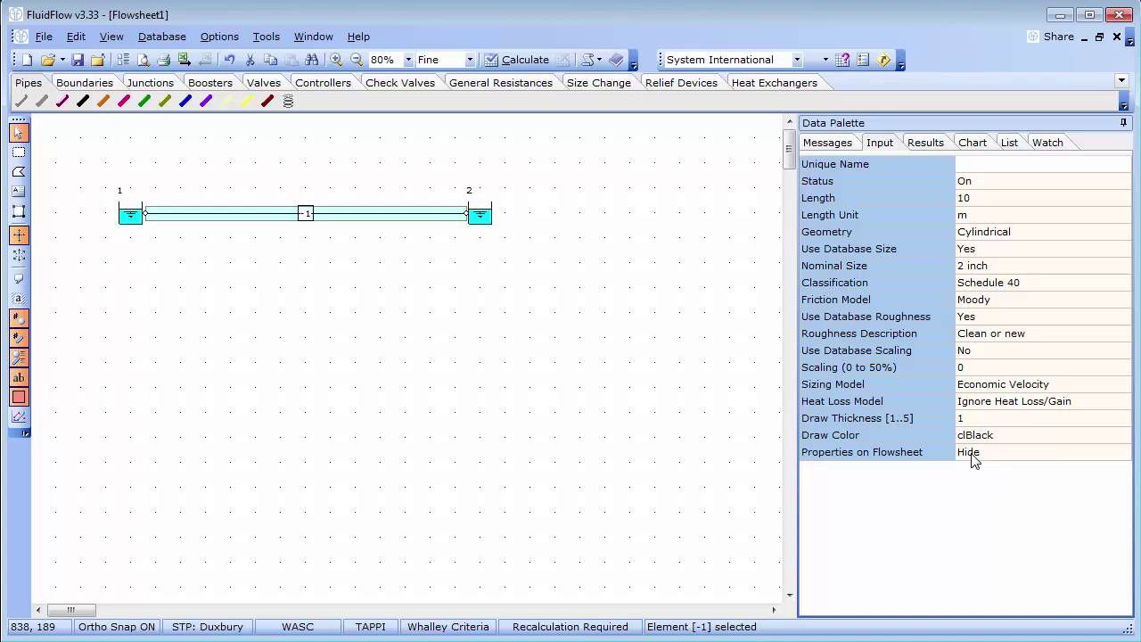
Change tank 1's pressure unit from atm to bar g and start editing its pressure value.
left_click(483, 214)
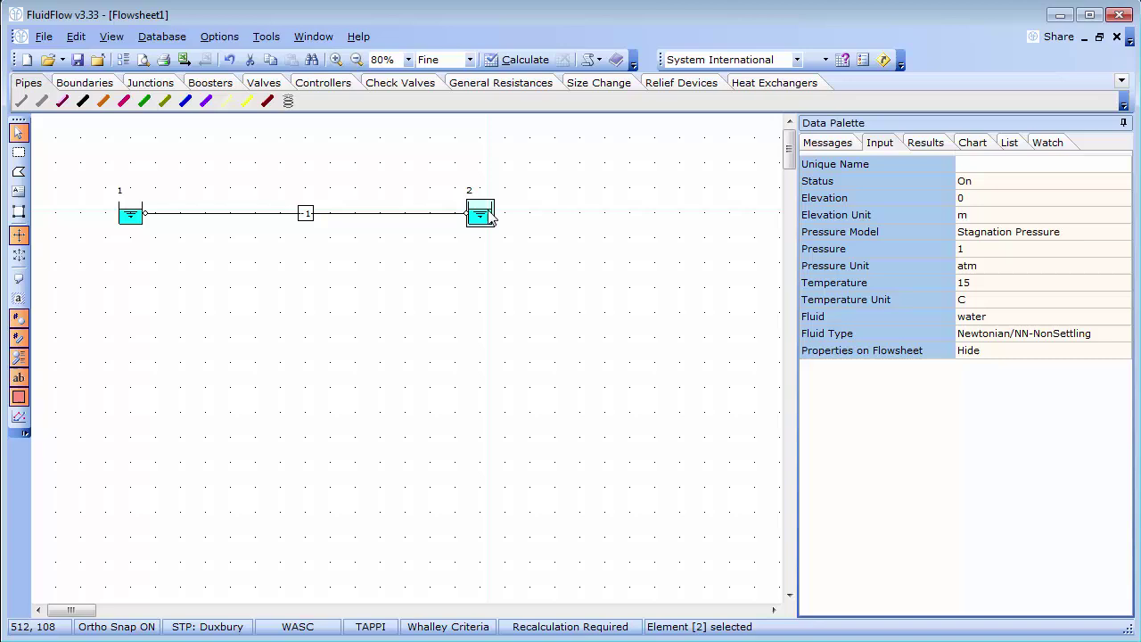
left_click(129, 216)
left_click(1035, 266)
left_click(1123, 267)
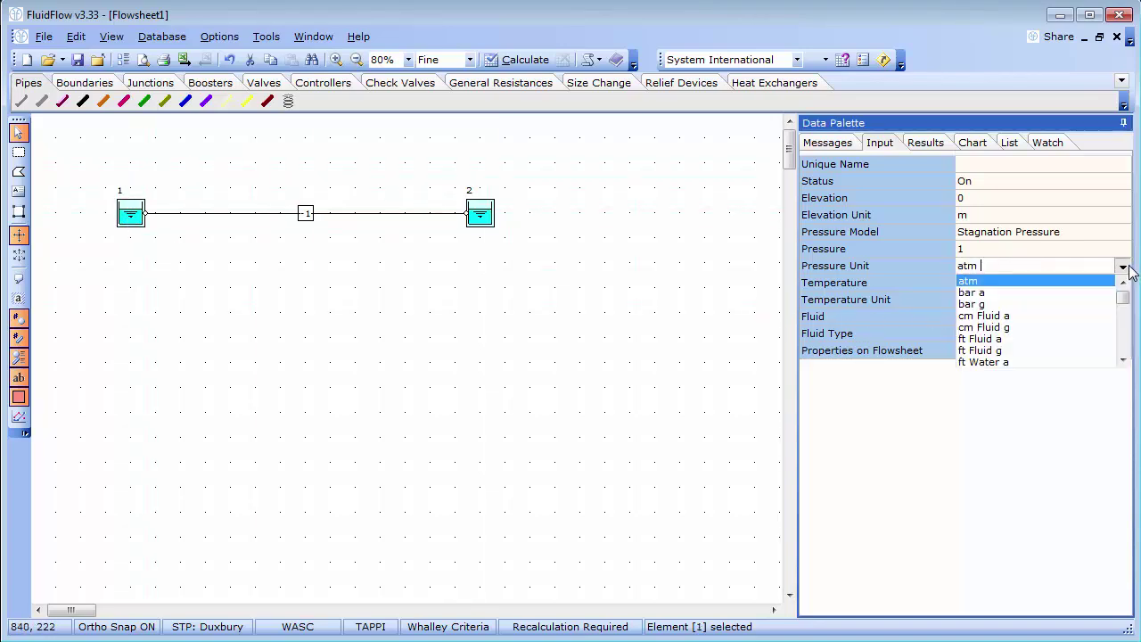
left_click(1001, 305)
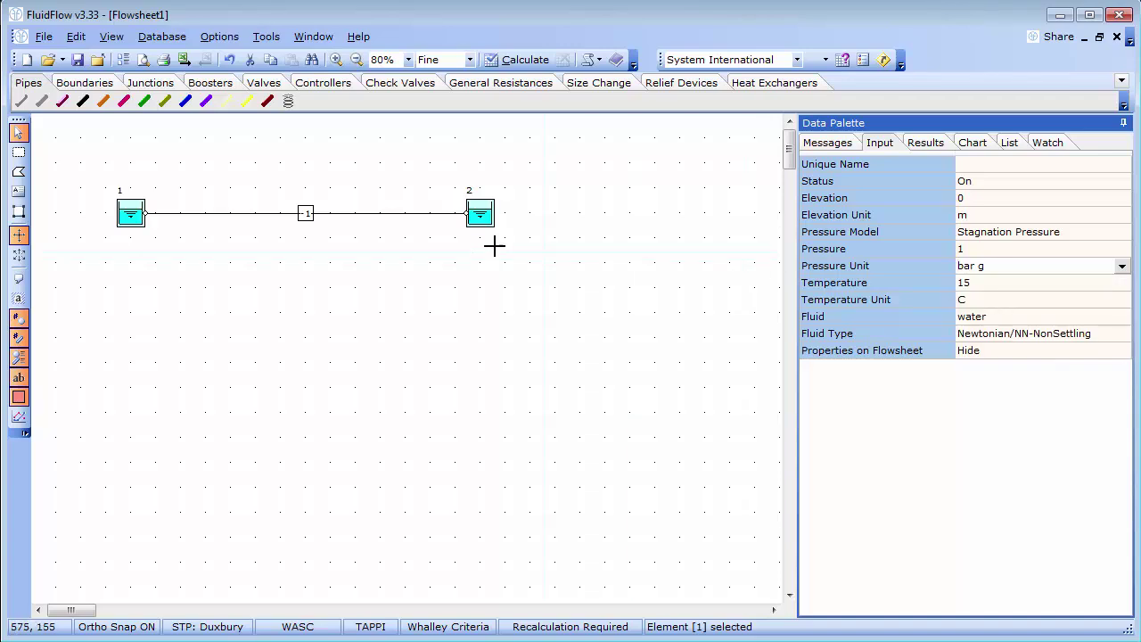
left_click(136, 220)
left_click(970, 249)
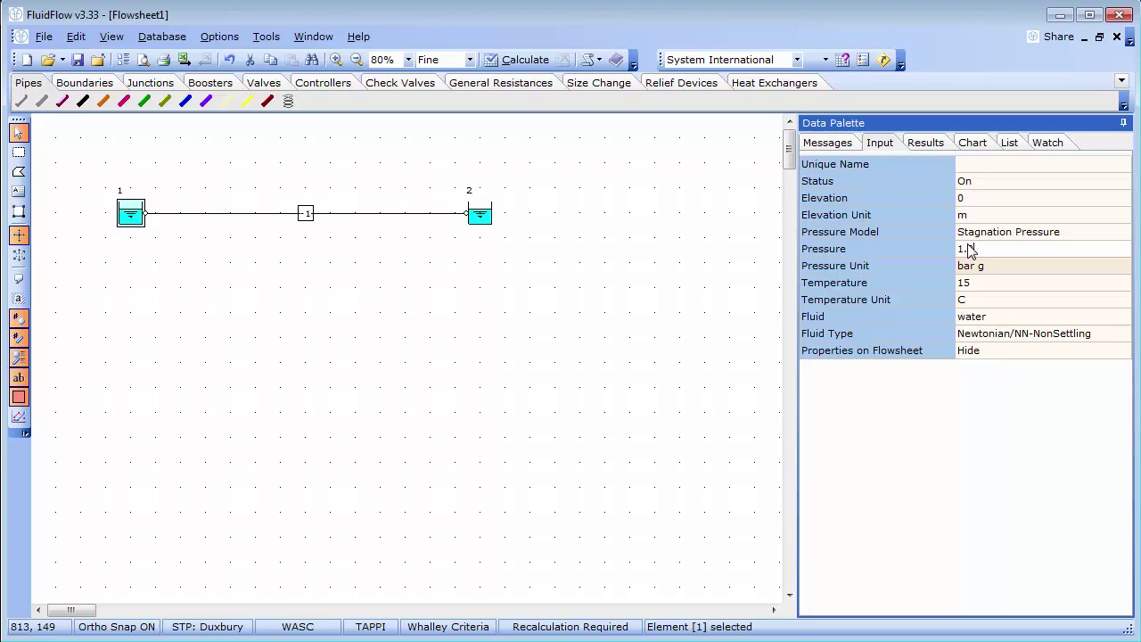
Enter 1.3 bar g for tank 1 and set pipe 1's length to 12.3 m.
type("1.3")
left_click(450, 214)
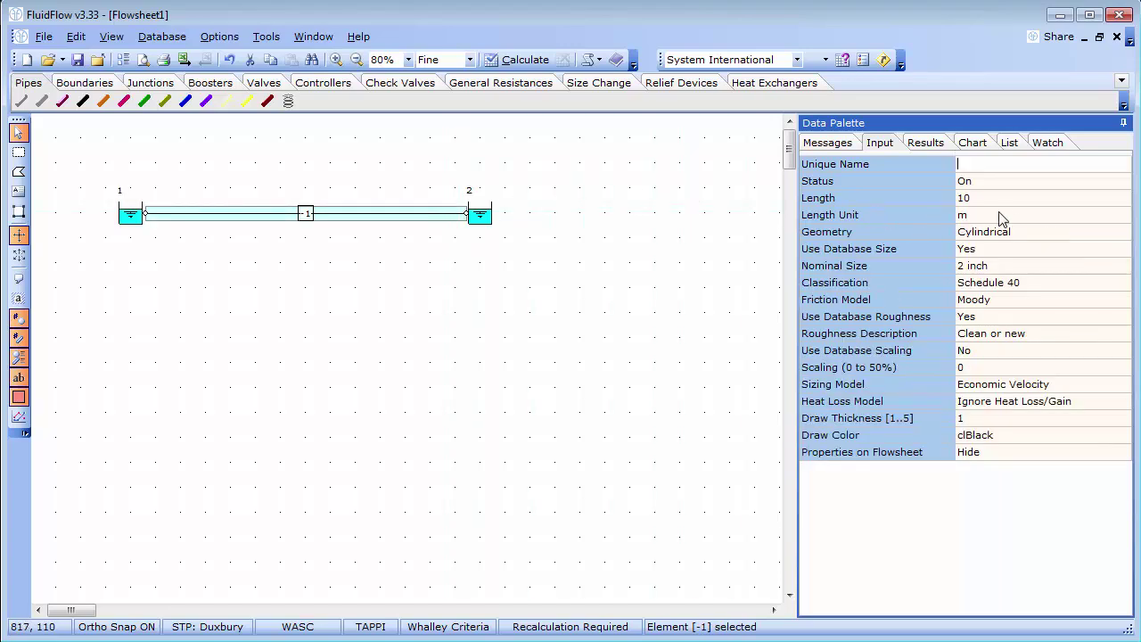
left_click(1005, 201)
type("12.3")
Change pipe 1's nominal size to 4 inch Schedule 40.
left_click(1048, 271)
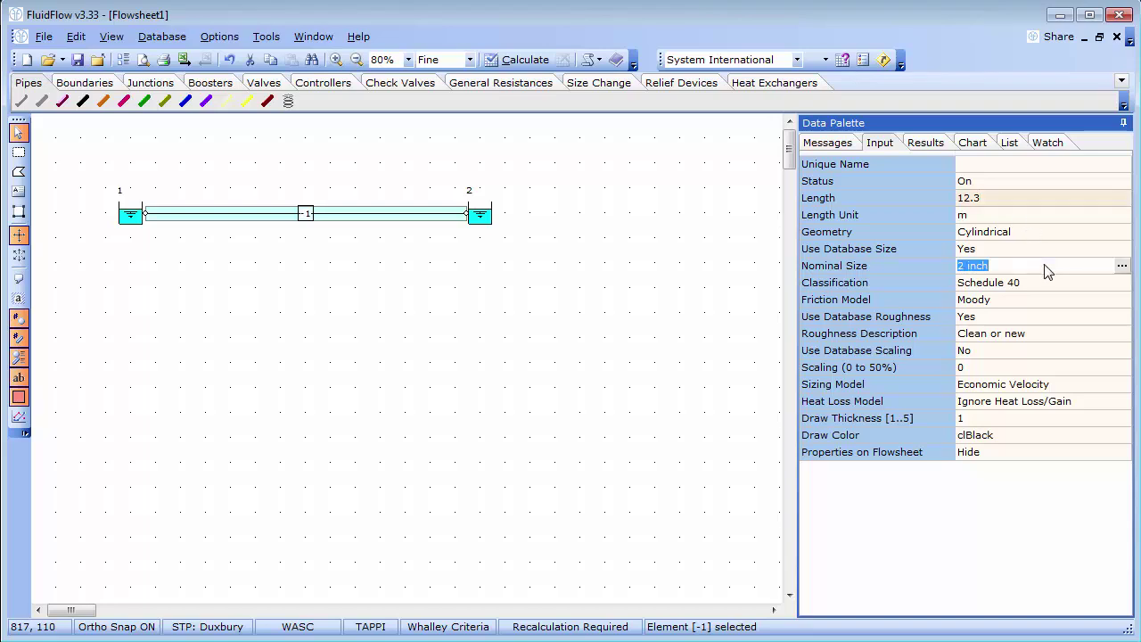
left_click(1122, 267)
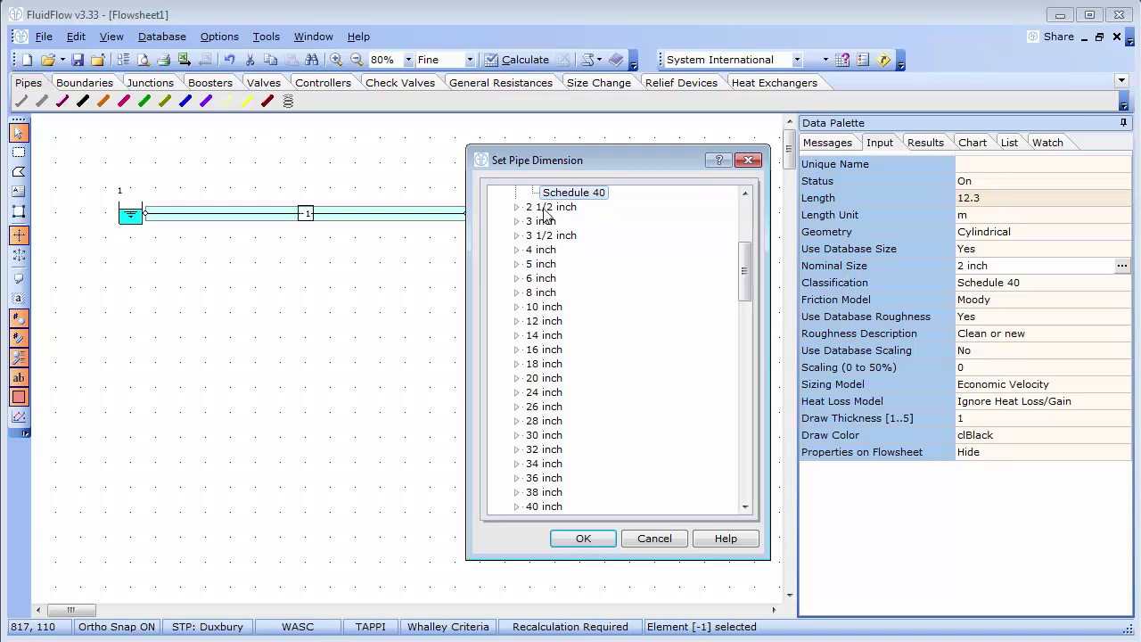
left_click(516, 250)
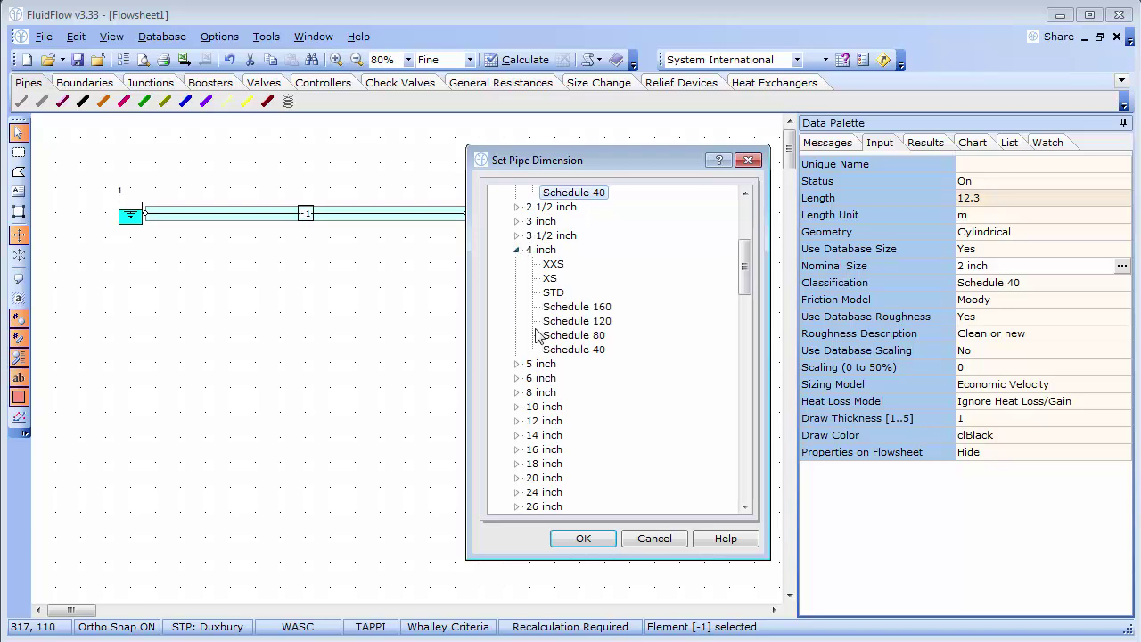
left_click(586, 351)
left_click(583, 539)
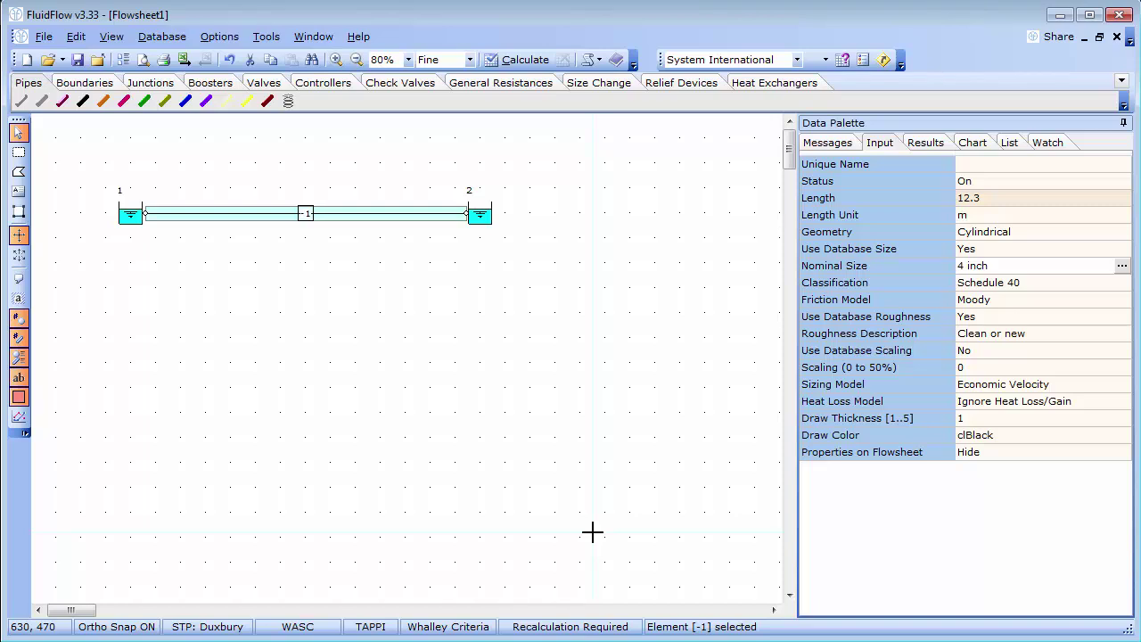
left_click(1039, 239)
left_click(1122, 234)
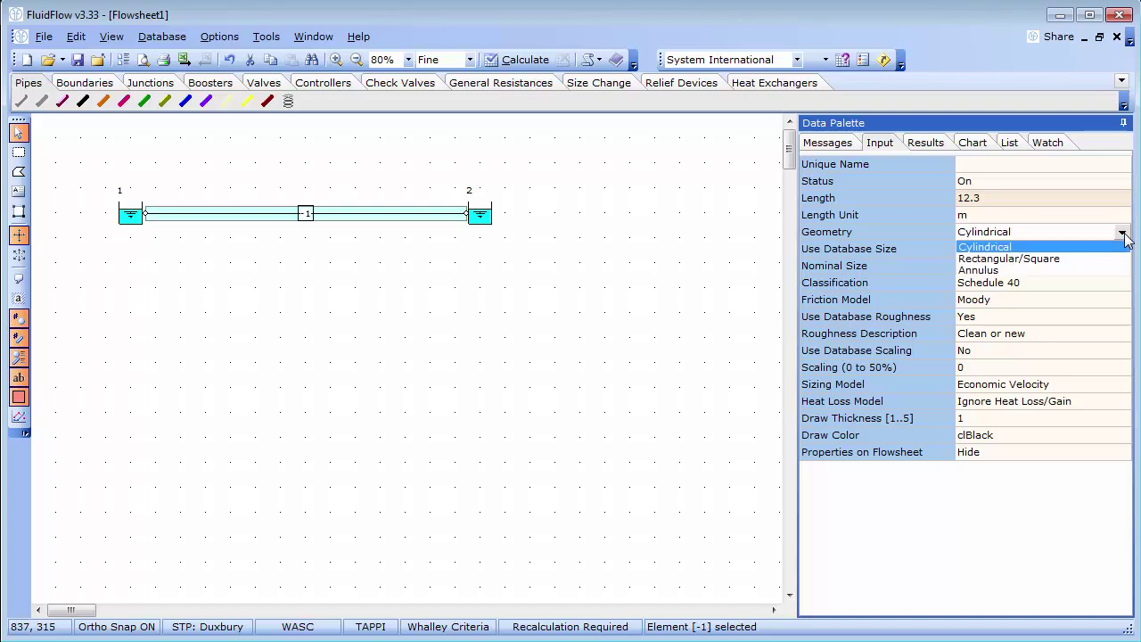
left_click(1124, 235)
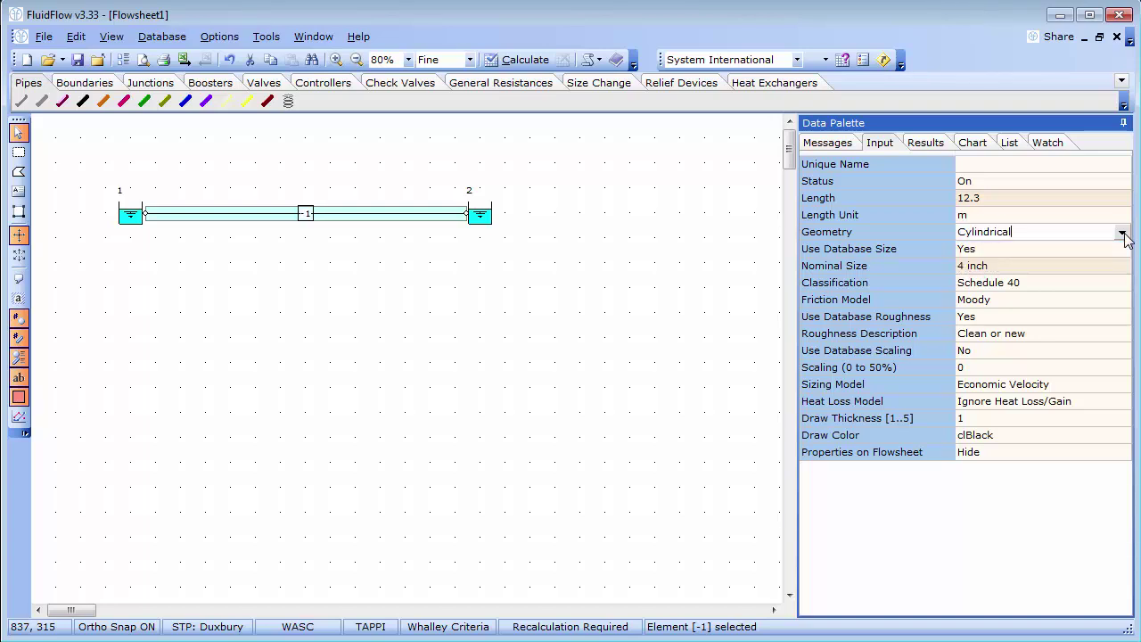
left_click(992, 339)
left_click(1123, 333)
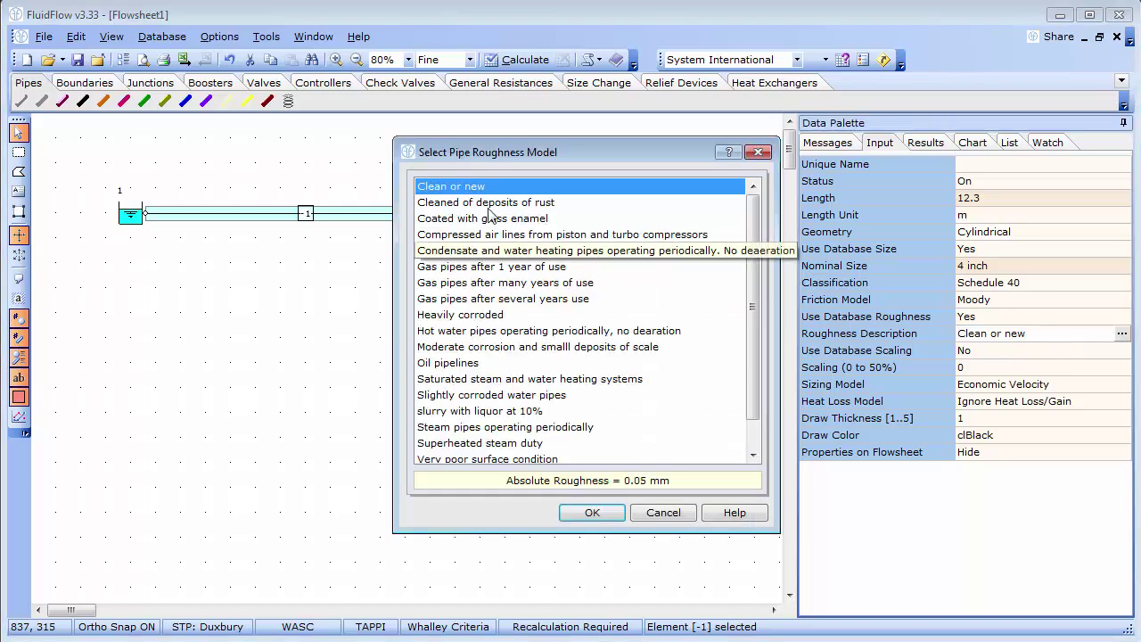
left_click(474, 412)
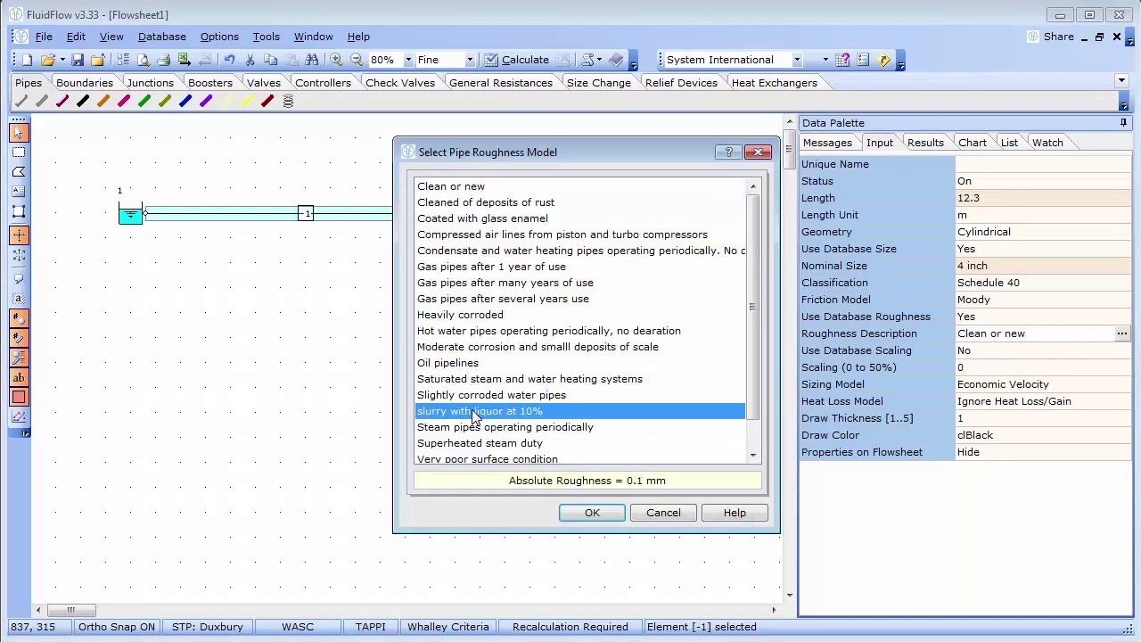
left_click(493, 331)
left_click(498, 267)
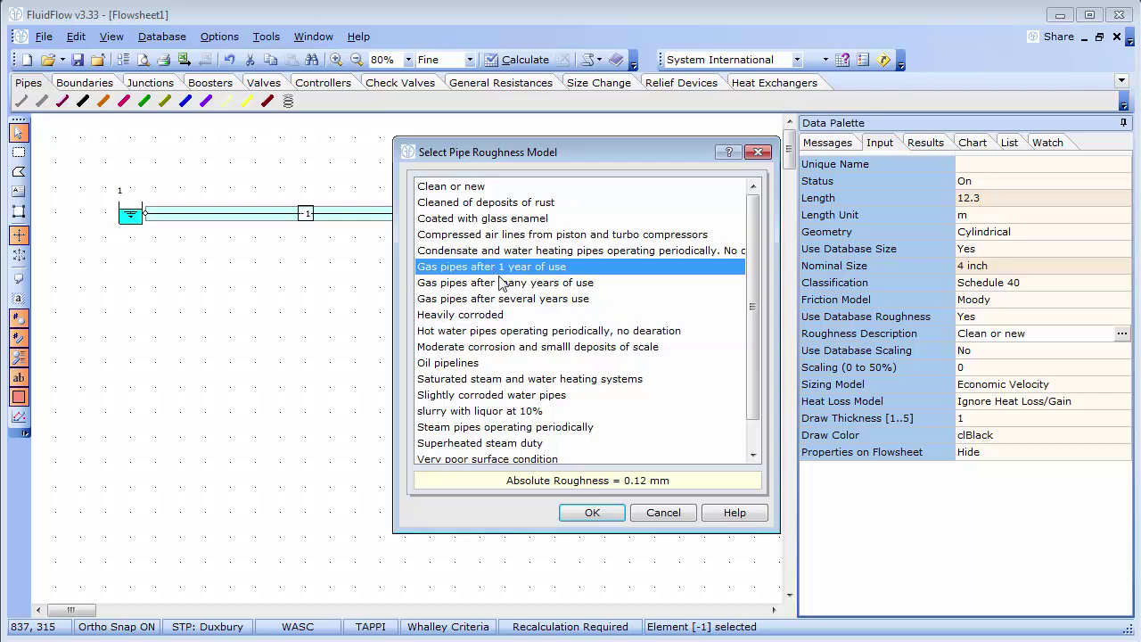
left_click(658, 516)
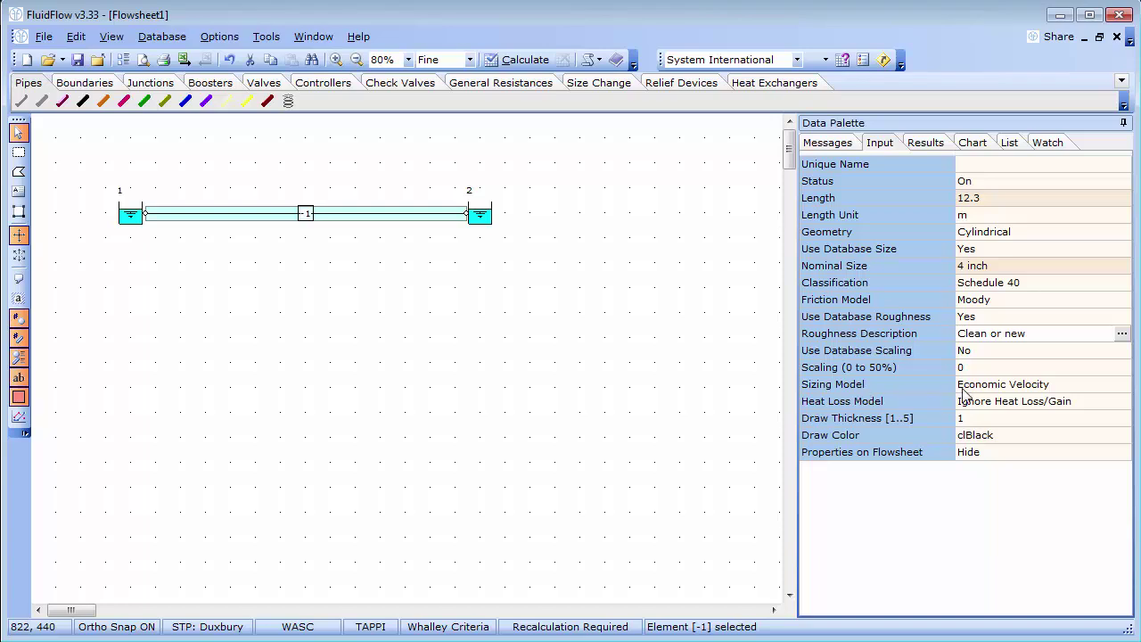
left_click(1074, 389)
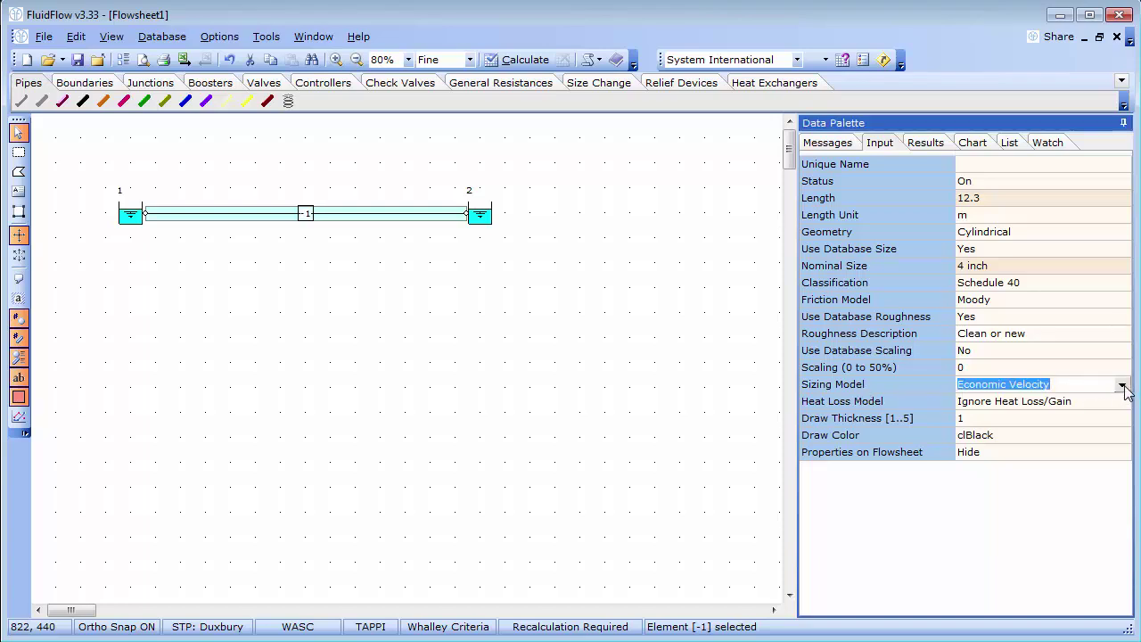
left_click(1123, 386)
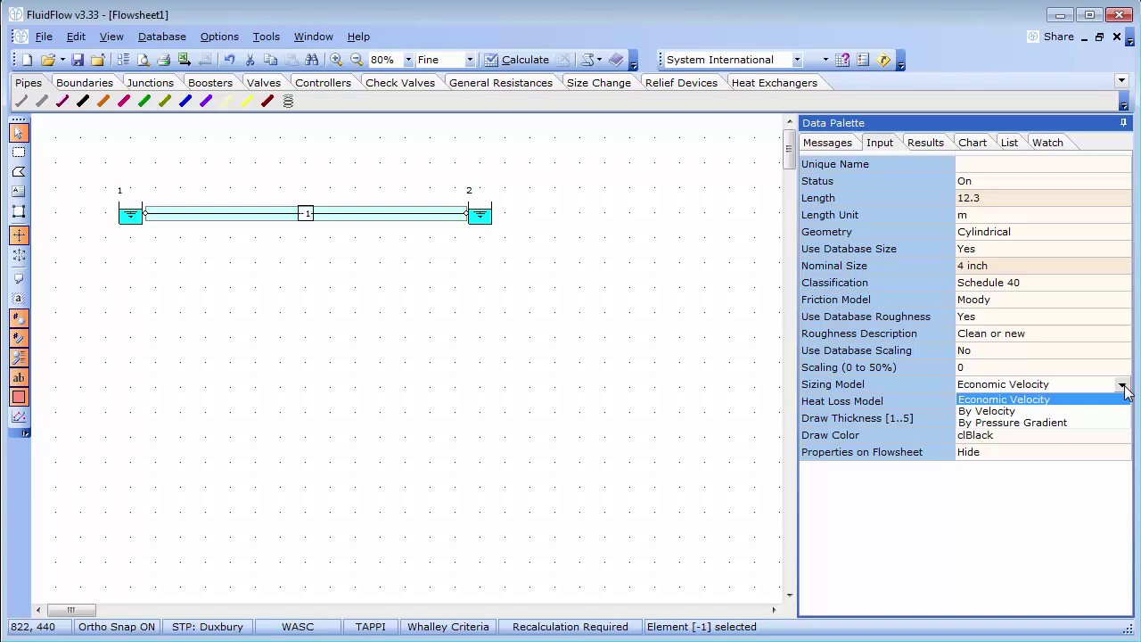
left_click(1126, 391)
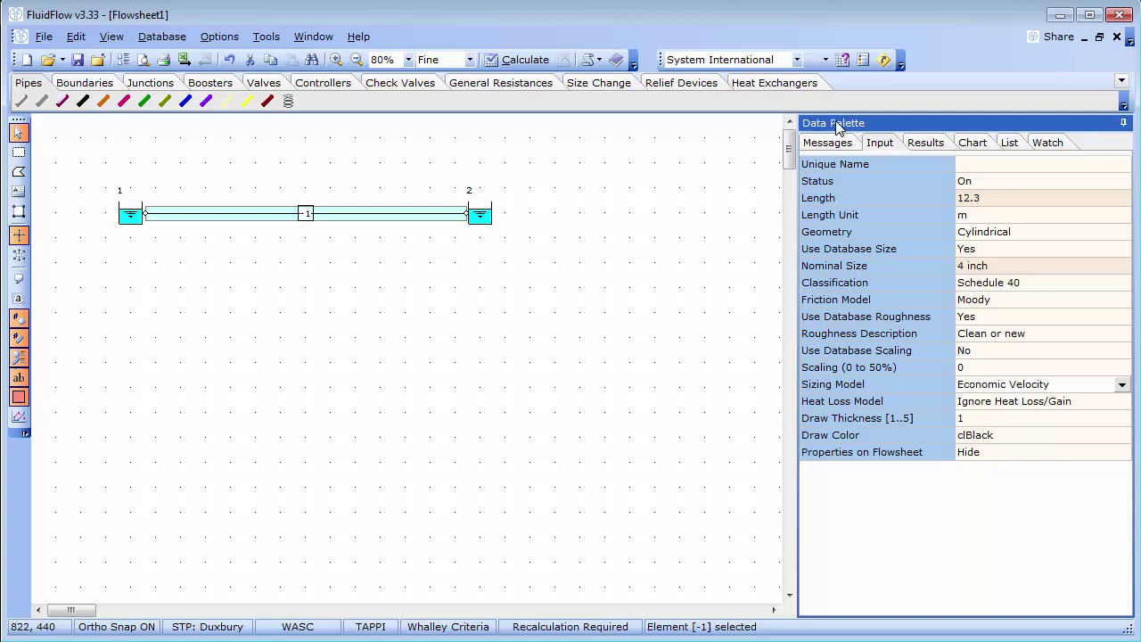
Calculate the flowsheet and view pipe 1's results: 43.7 kg/s, 5.3 m/s, 30000 Pa friction loss.
left_click(518, 61)
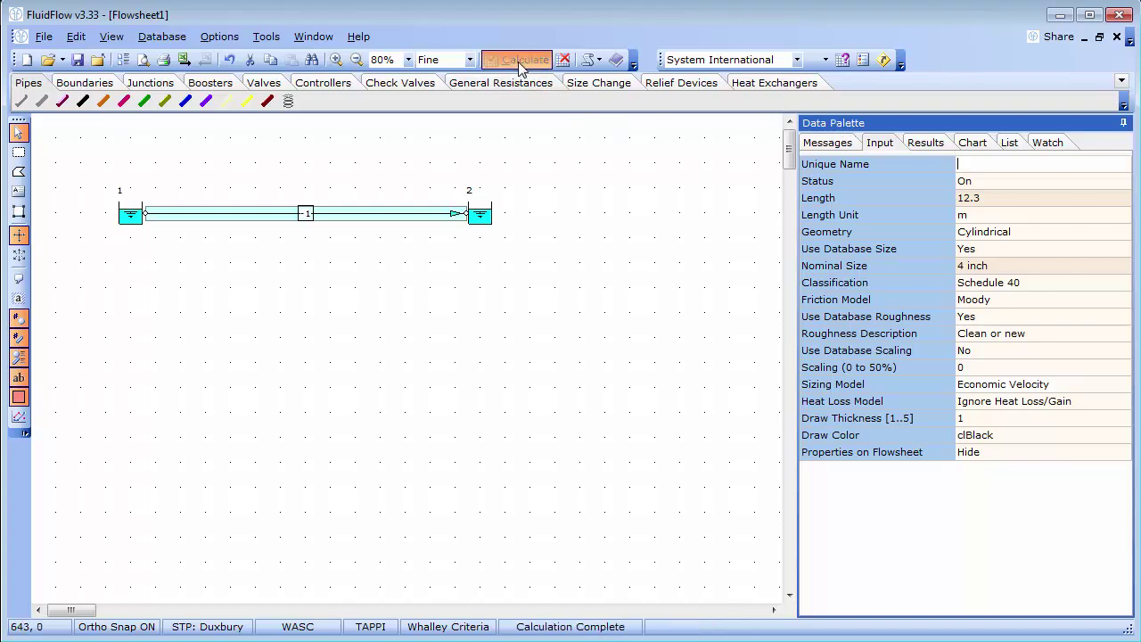
left_click(914, 147)
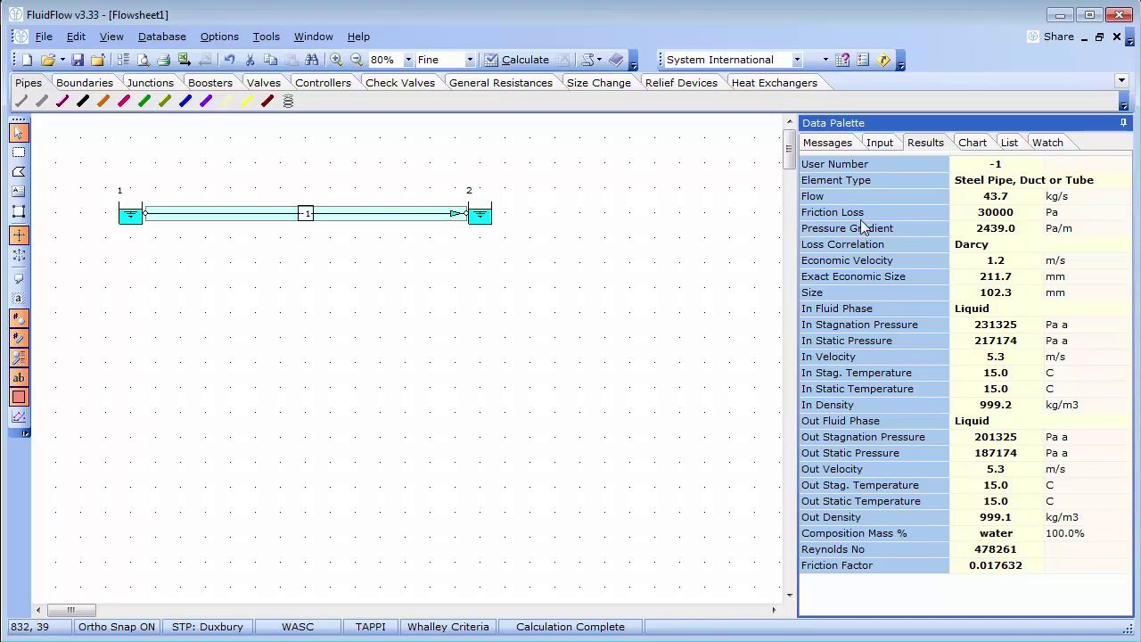
List the calculation messages and select pipe 1's High Pipe Velocity warning.
left_click(843, 148)
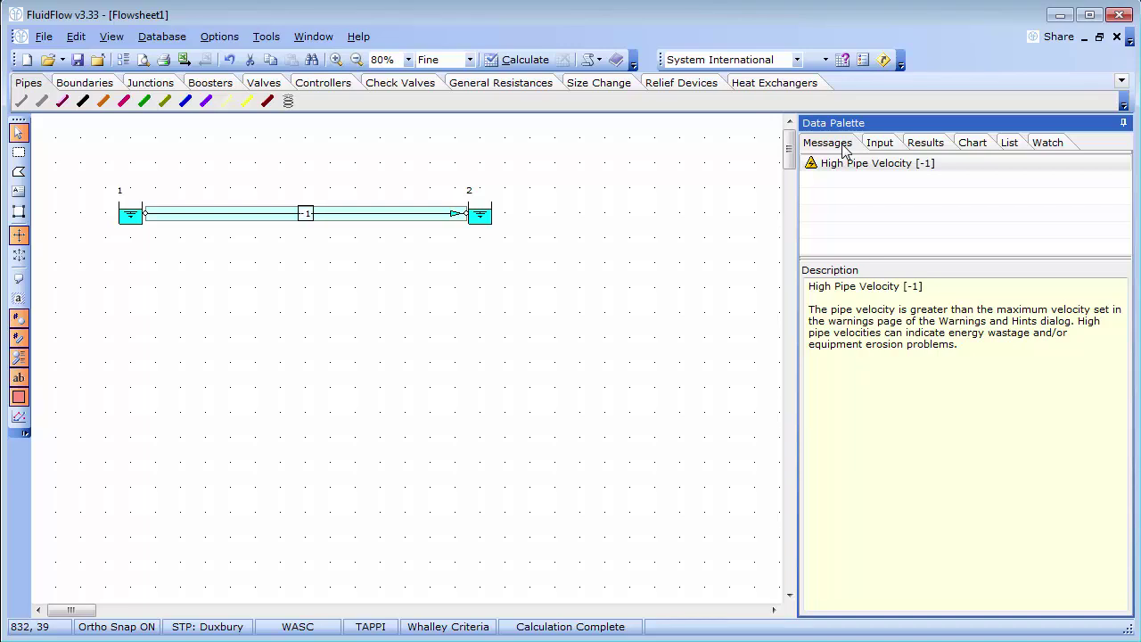
left_click(856, 165)
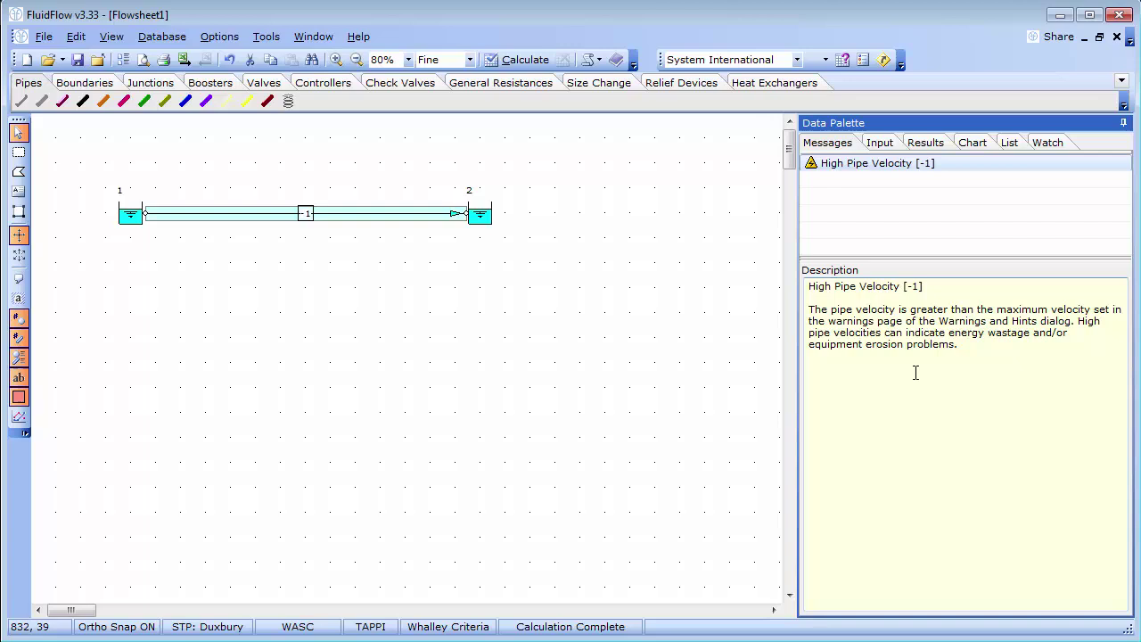
left_click(228, 37)
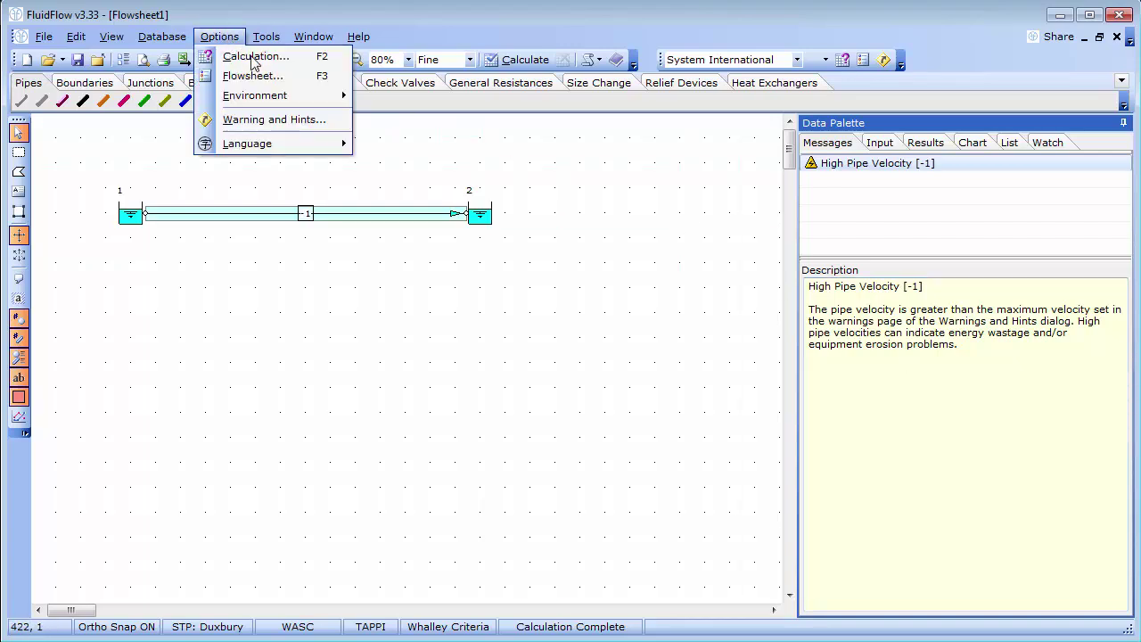
left_click(259, 120)
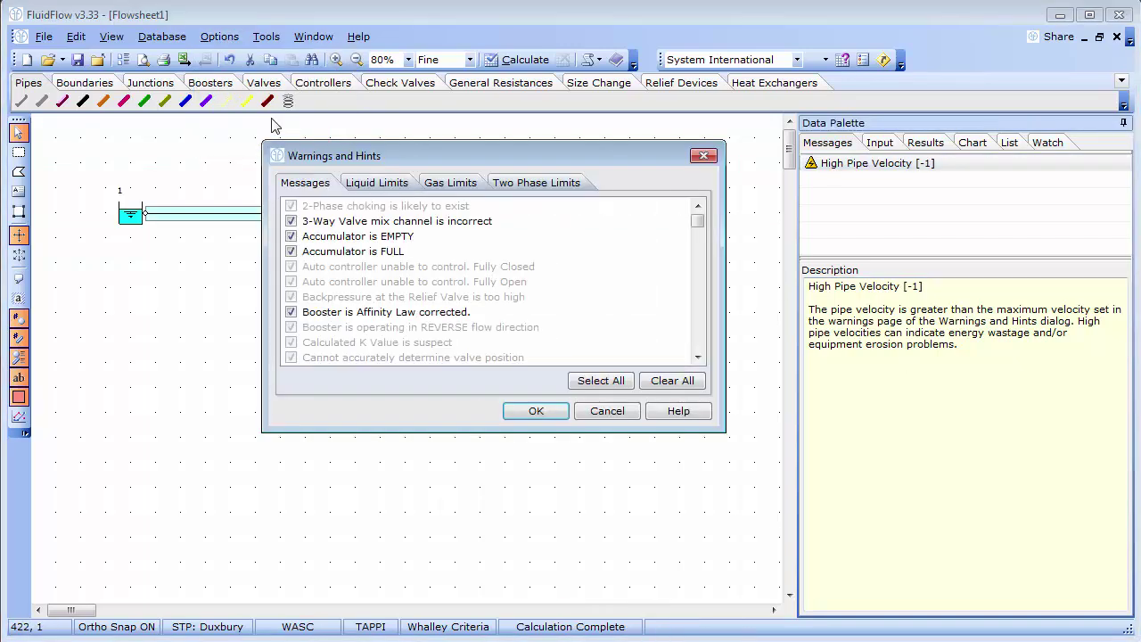
left_click(373, 189)
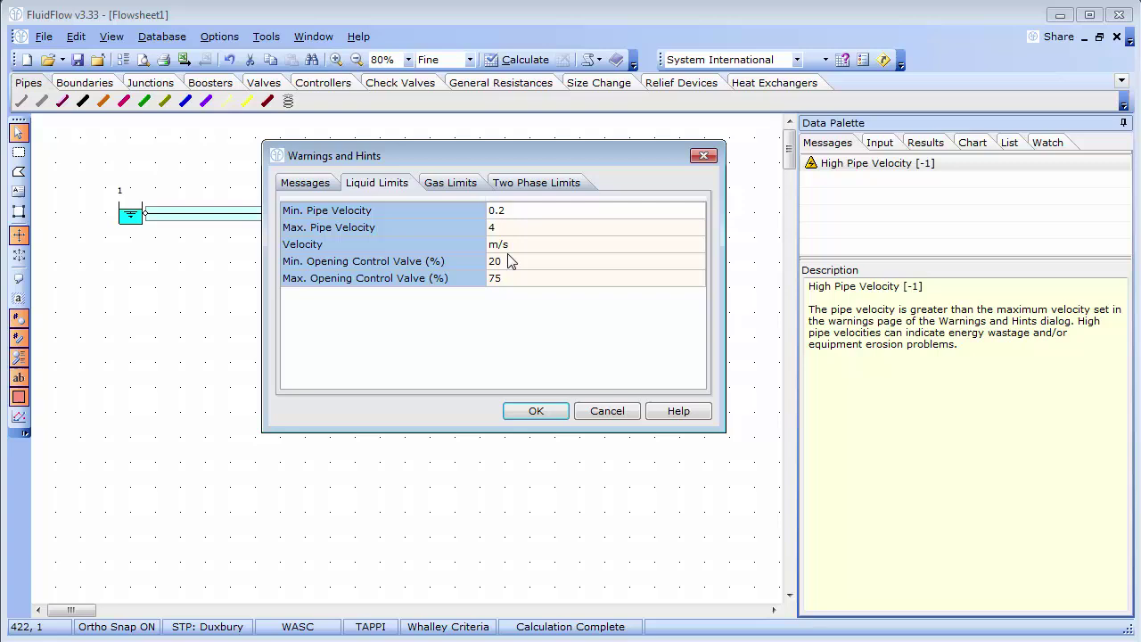
left_click(607, 416)
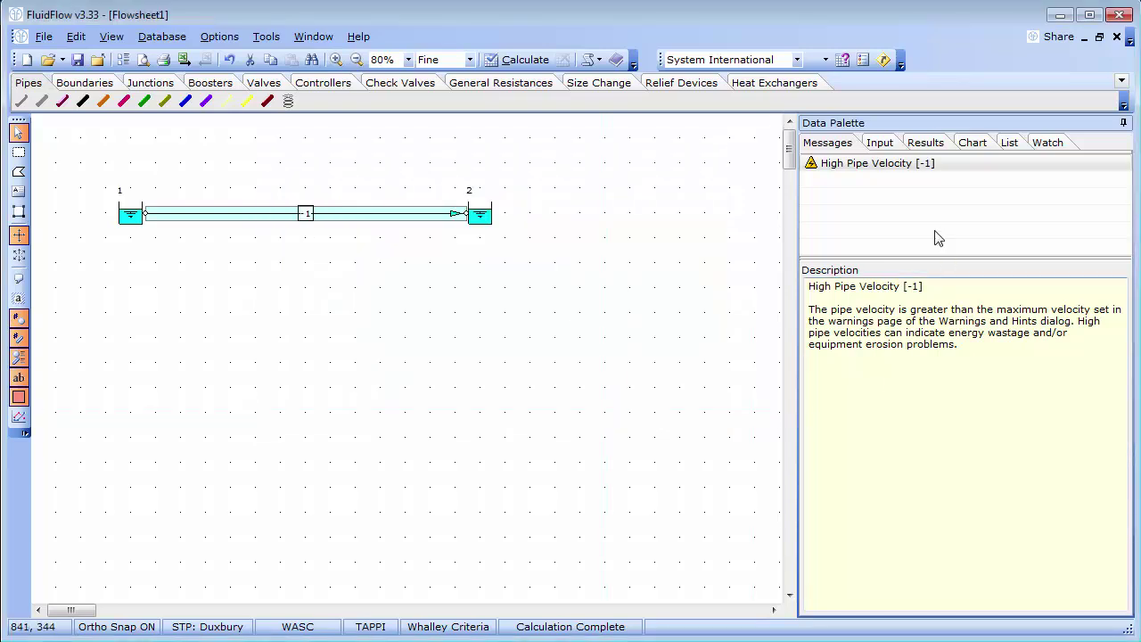
Return to pipe 1's results, showing a 211.7 mm economic size versus the actual 102.3 mm.
left_click(932, 147)
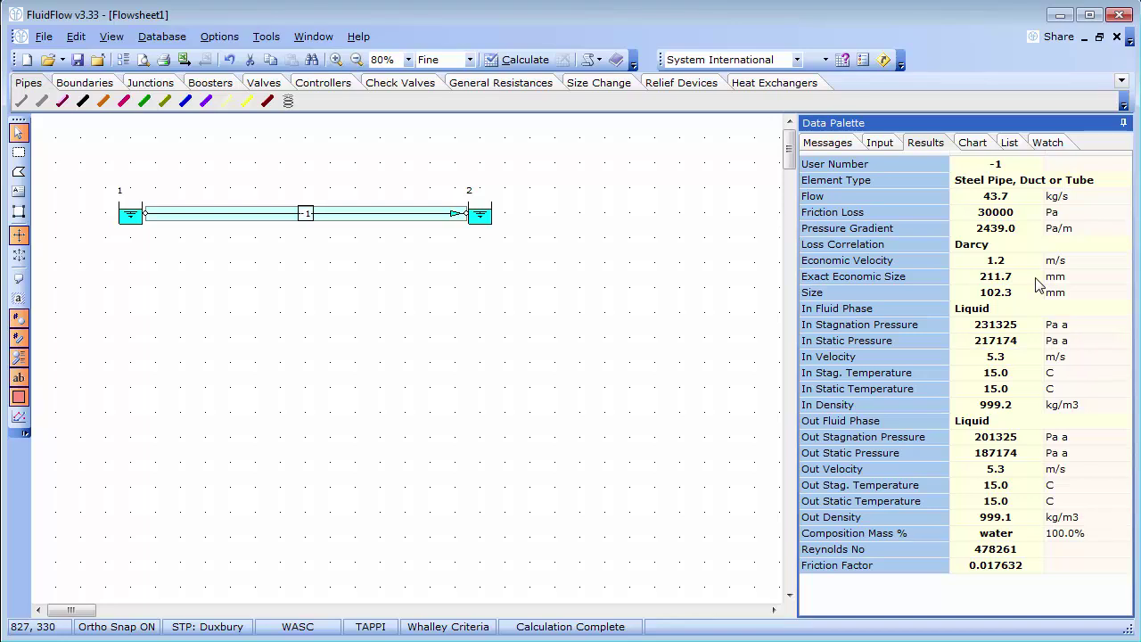
Set the Pressure/Head Drop result unit to bar with 1 decimal place.
right_click(1037, 284)
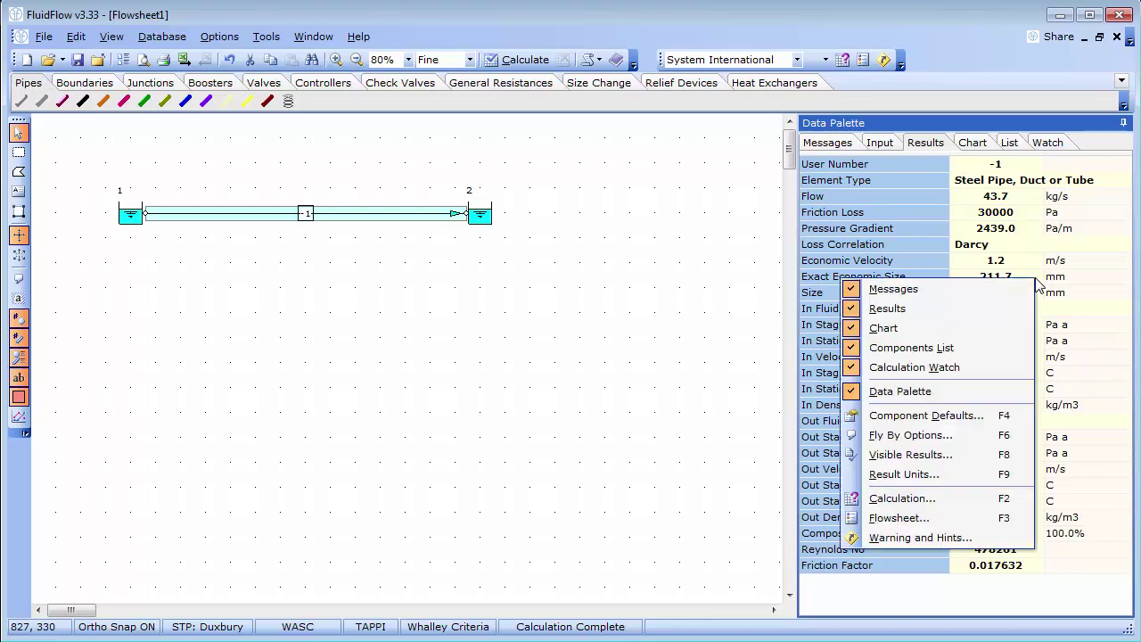
left_click(953, 480)
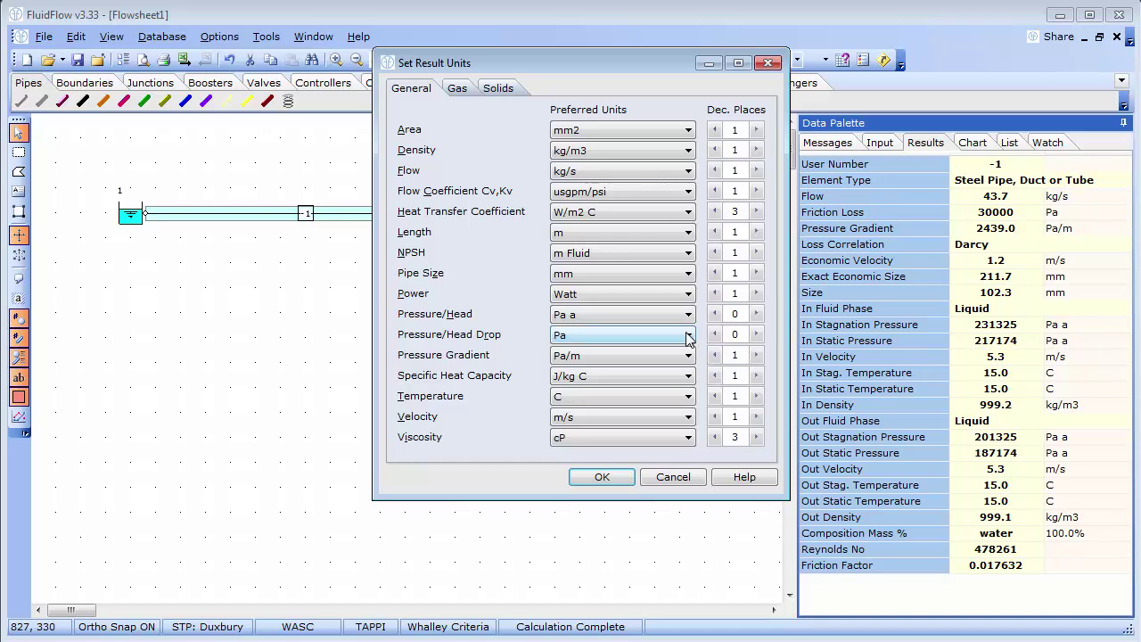
left_click(616, 344)
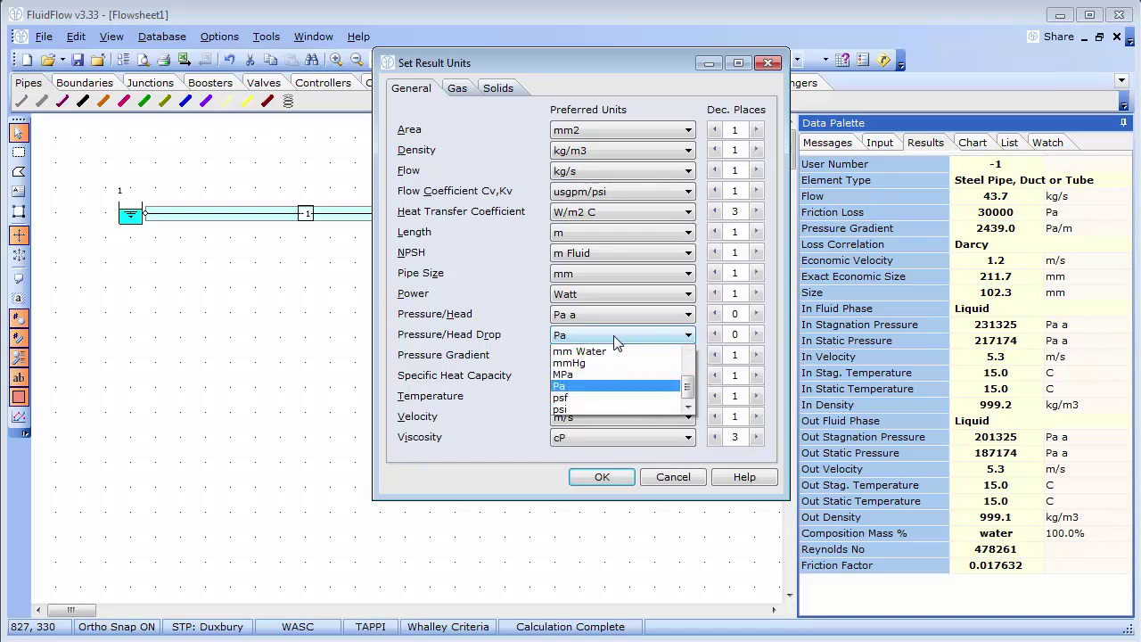
left_click_drag(686, 388, 687, 375)
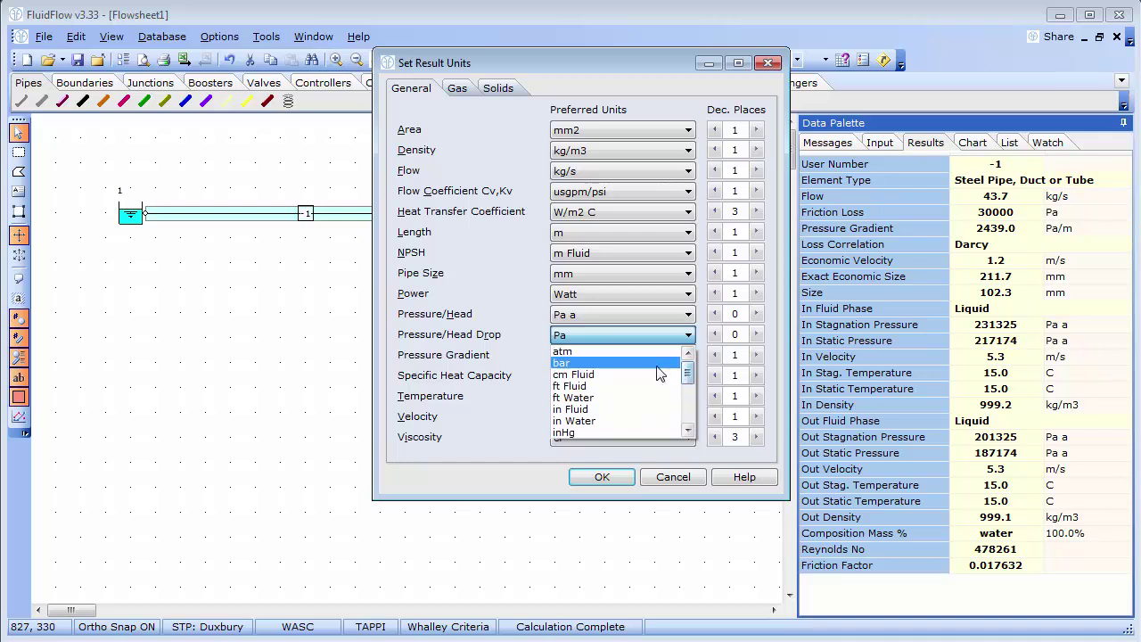
left_click(660, 363)
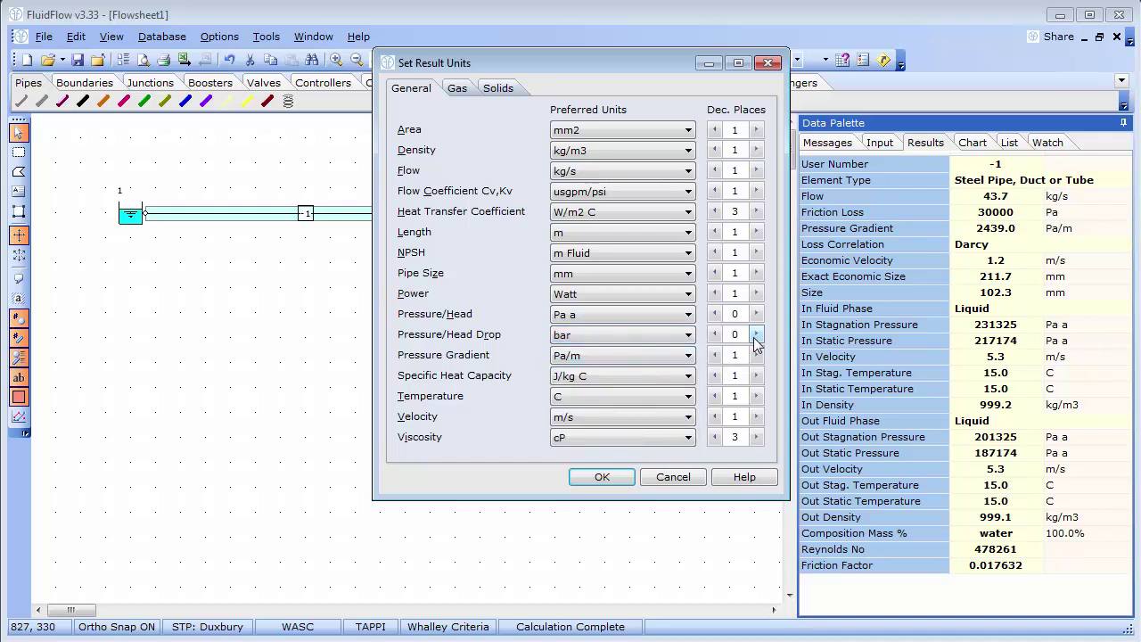
left_click(756, 335)
left_click(600, 479)
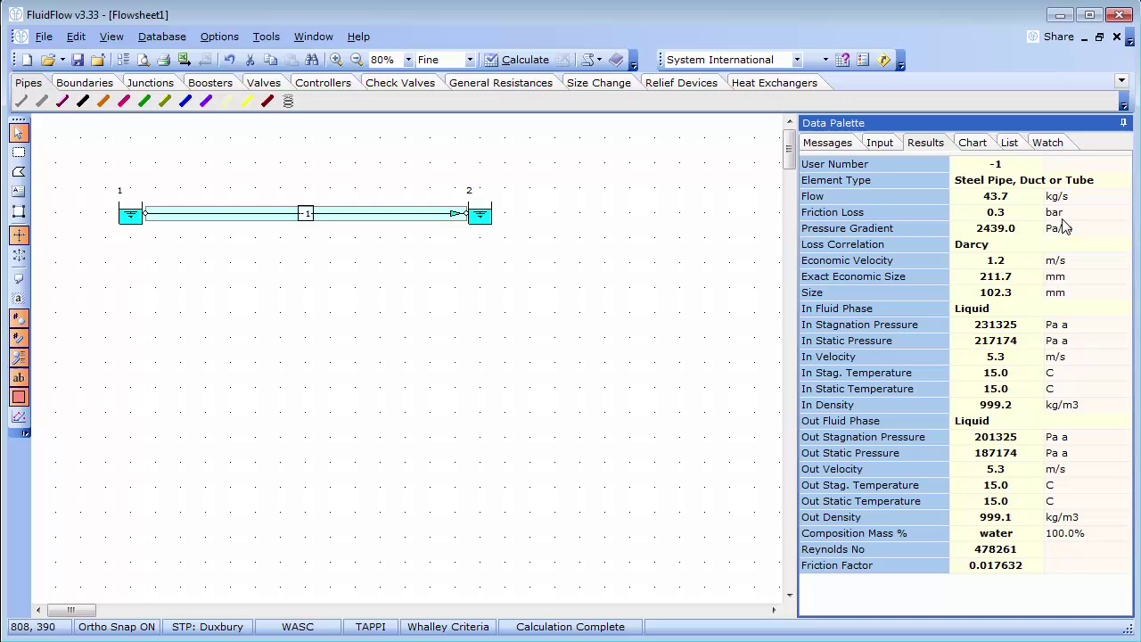
Switch the unit system to US Basic, giving 692.8 usgpm and 120.43 in Water friction loss.
left_click(749, 62)
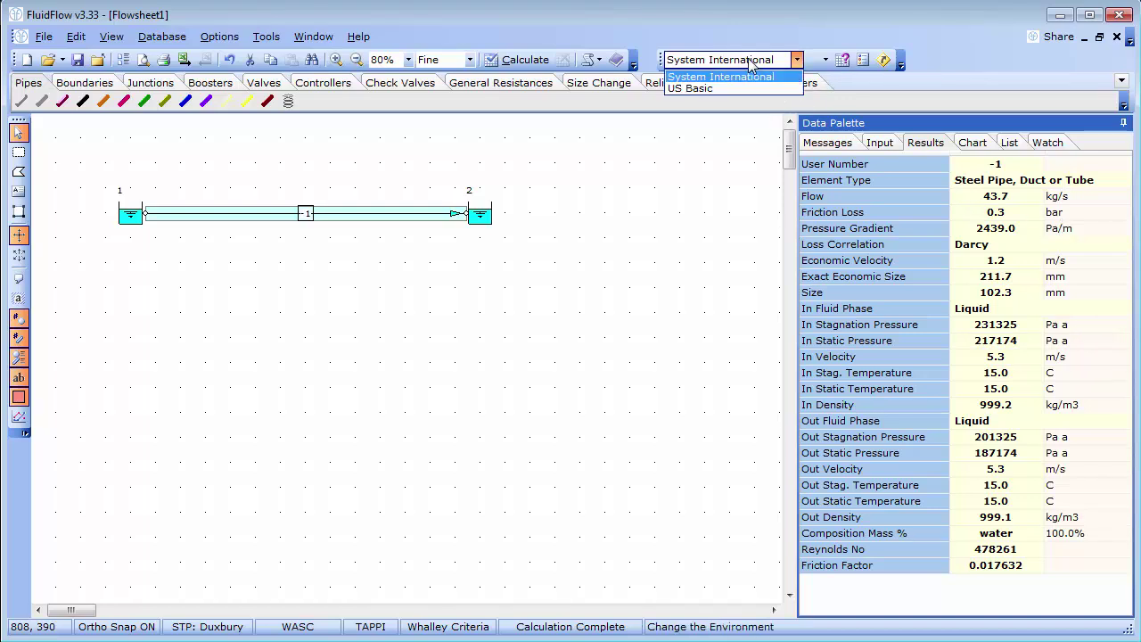
left_click(740, 84)
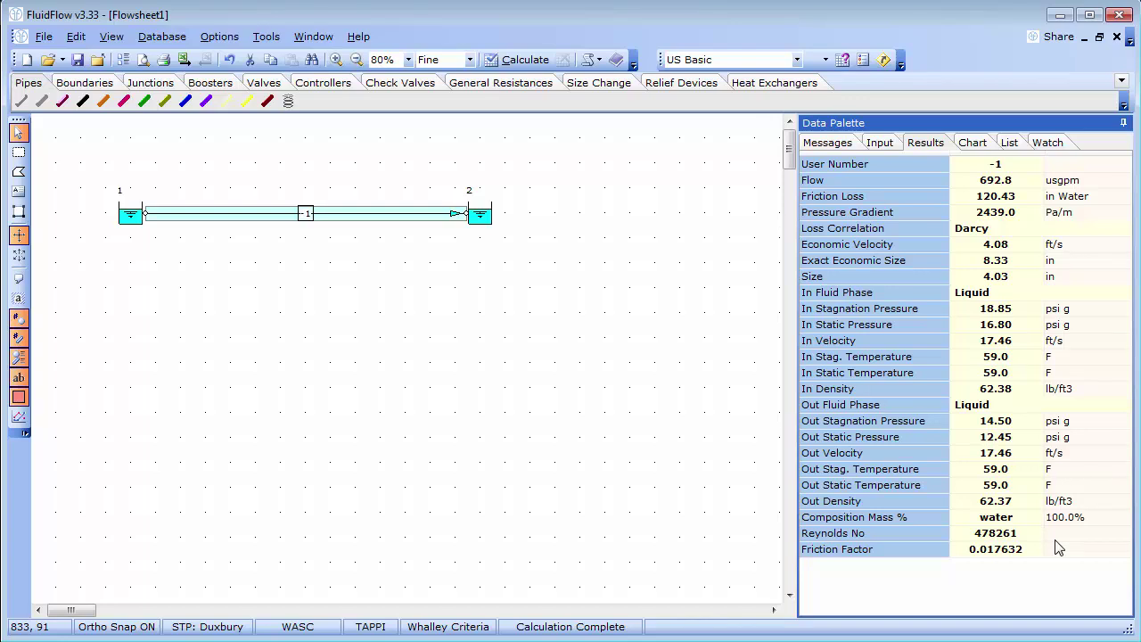
Show pipe 1's Friction Loss vs Flow chart with the duty point near 692.8 usgpm.
left_click(972, 145)
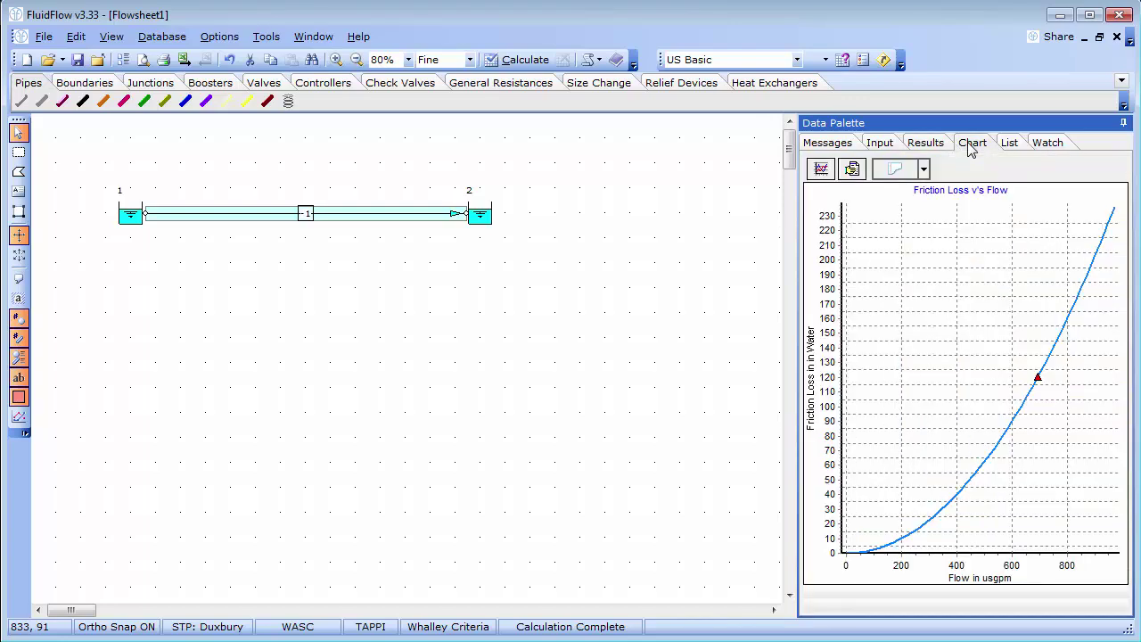